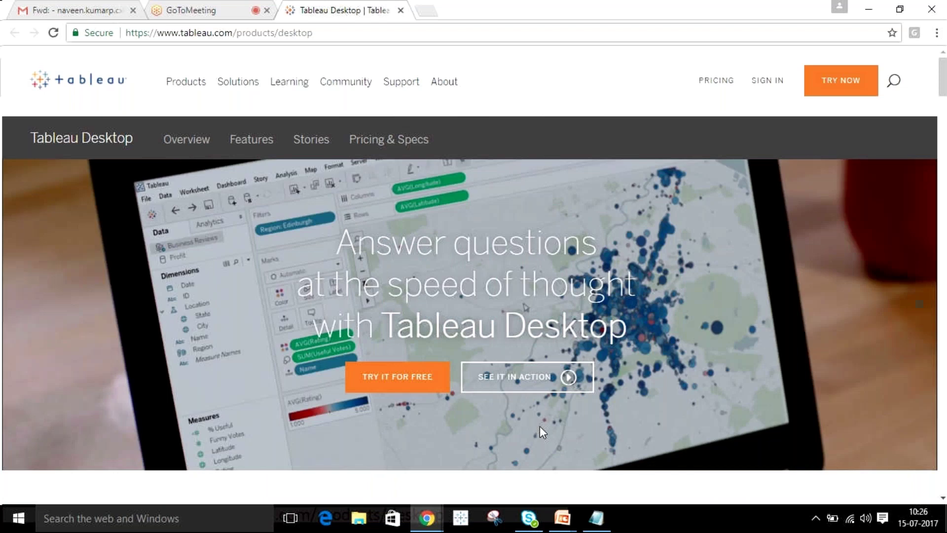
Switch to the PowerPoint slide show, review the Components, Day 2 content, Number of 7s and Data Visualization slides, and end the show
click(563, 519)
click(628, 423)
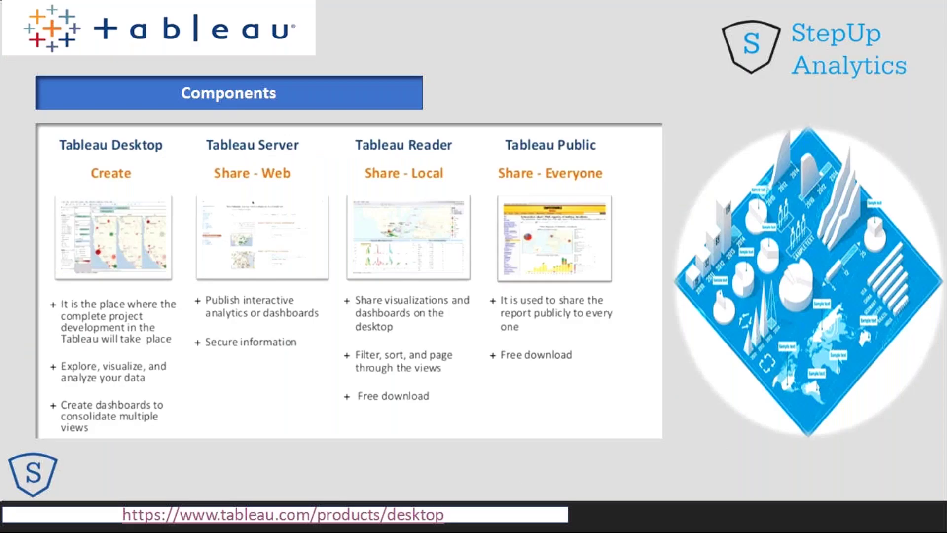
key(Right)
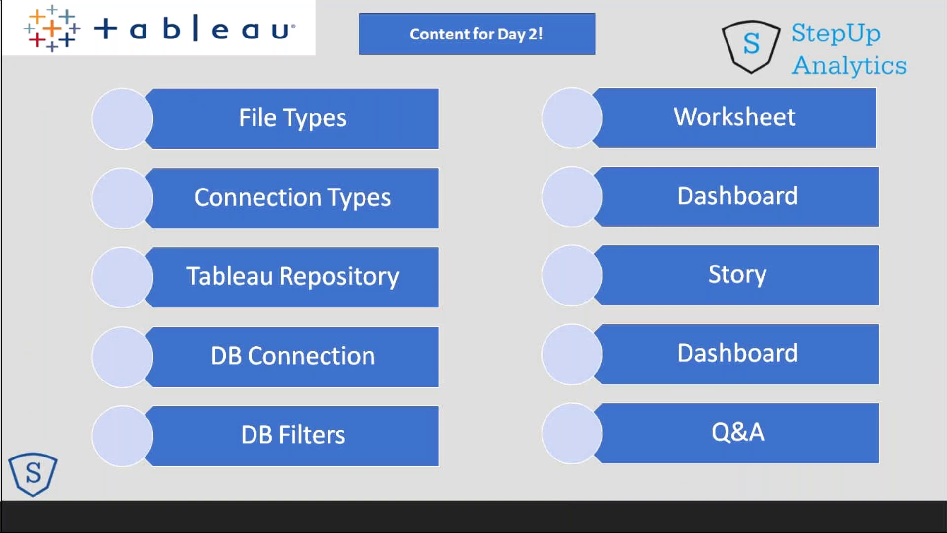
key(Left)
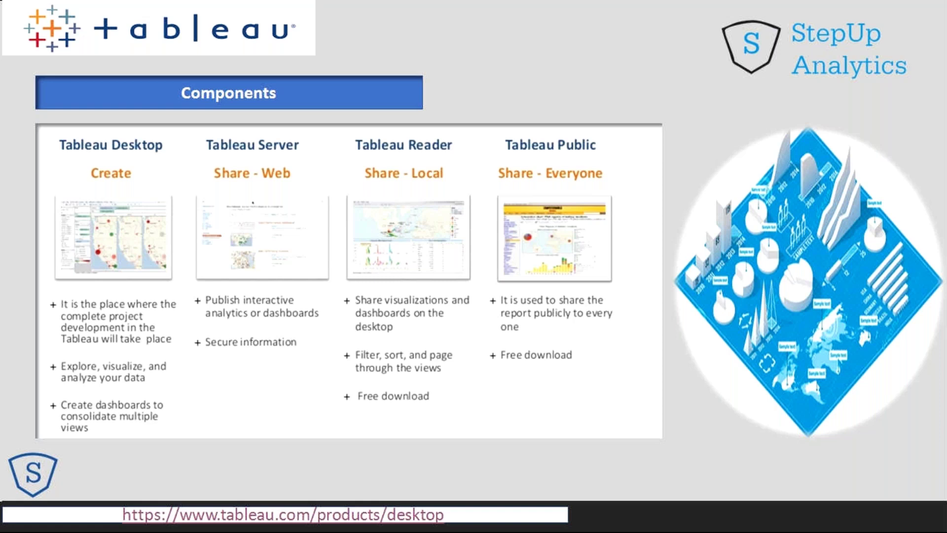
key(Right)
key(Left)
key(Right)
key(Right)
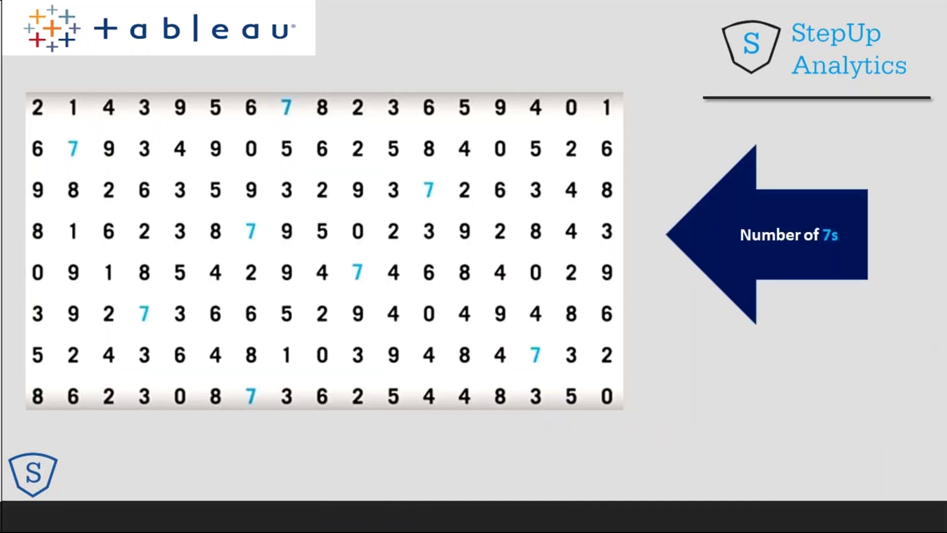
key(Right)
key(Right)
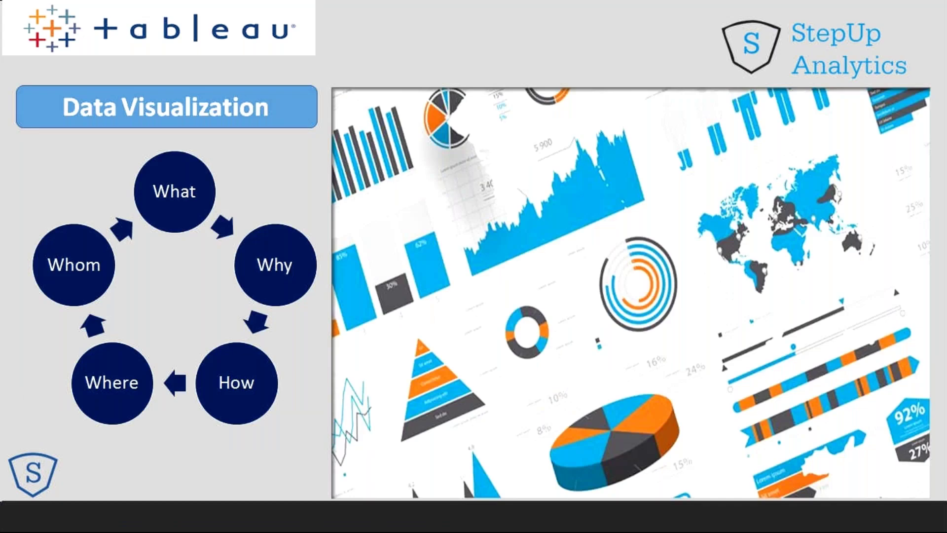
key(Right)
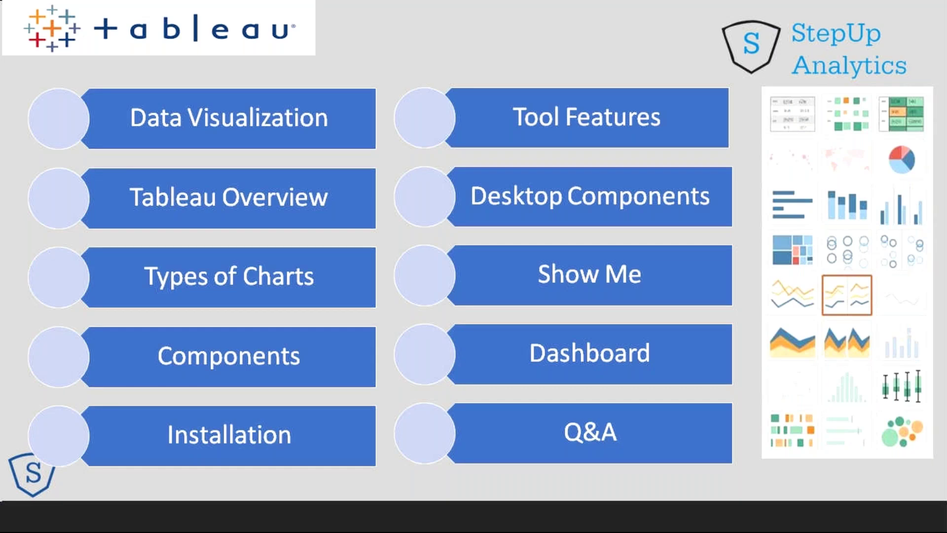
key(Escape)
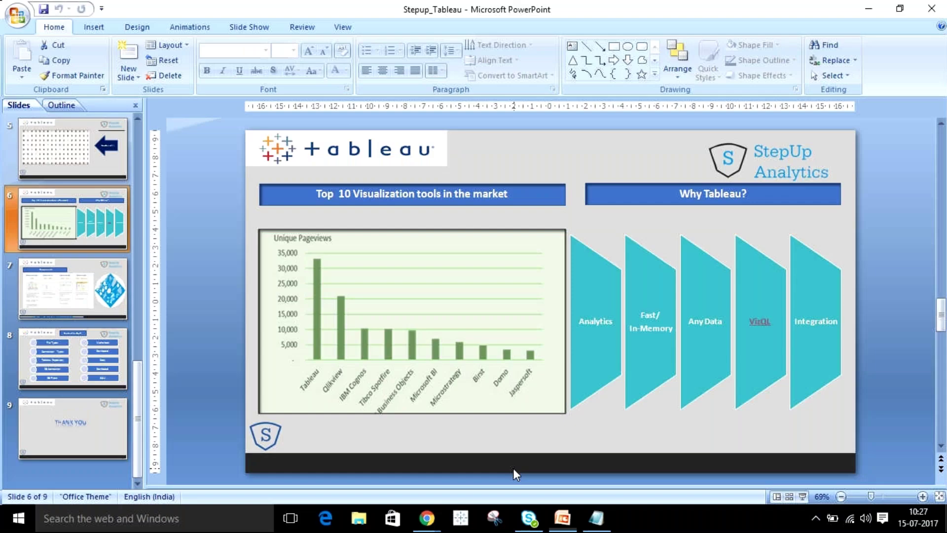
Switch to Tableau, look up the Tableau Desktop installer in the Downloads folder in File Explorer, and return to Tableau
click(461, 518)
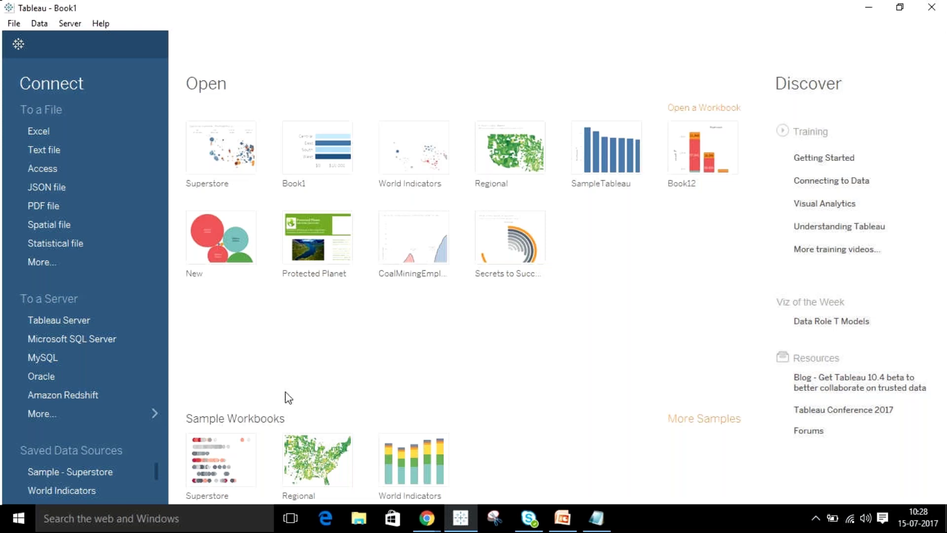
click(360, 523)
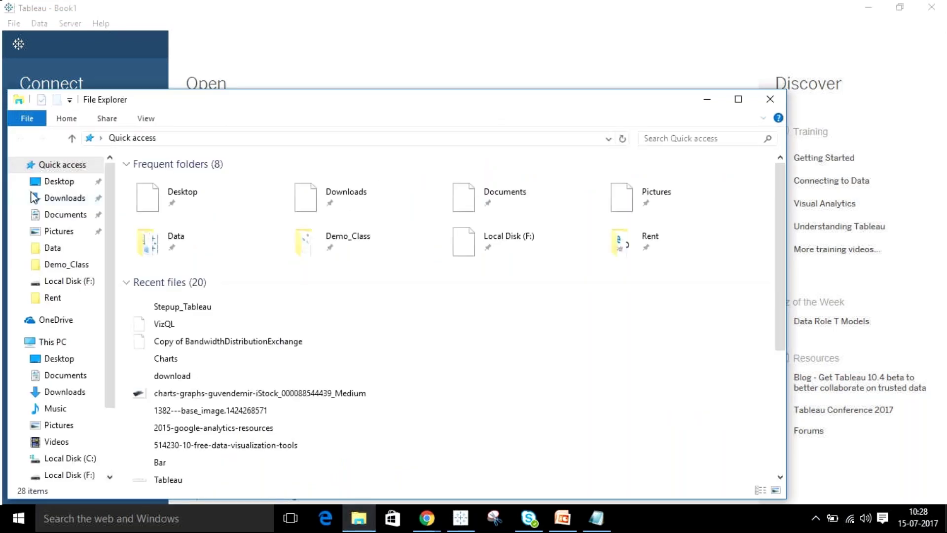
click(61, 202)
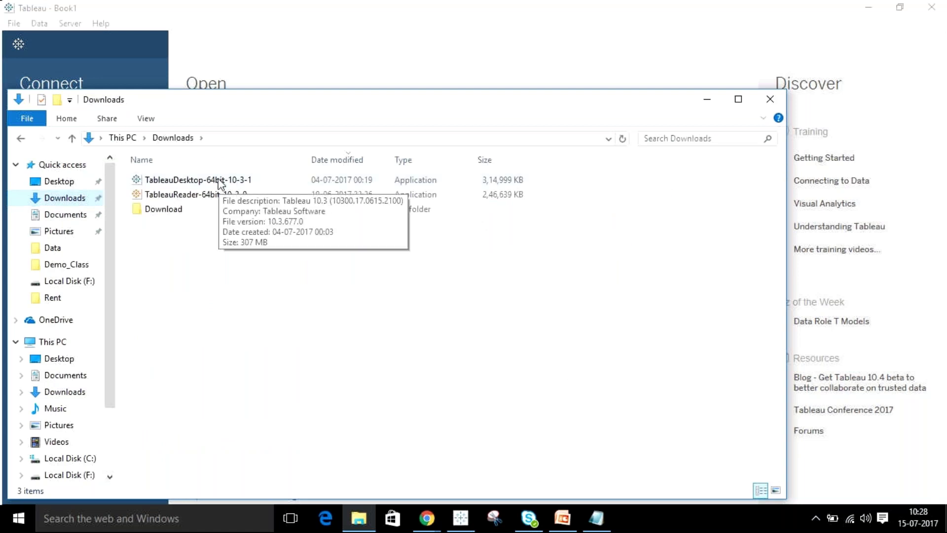
click(457, 15)
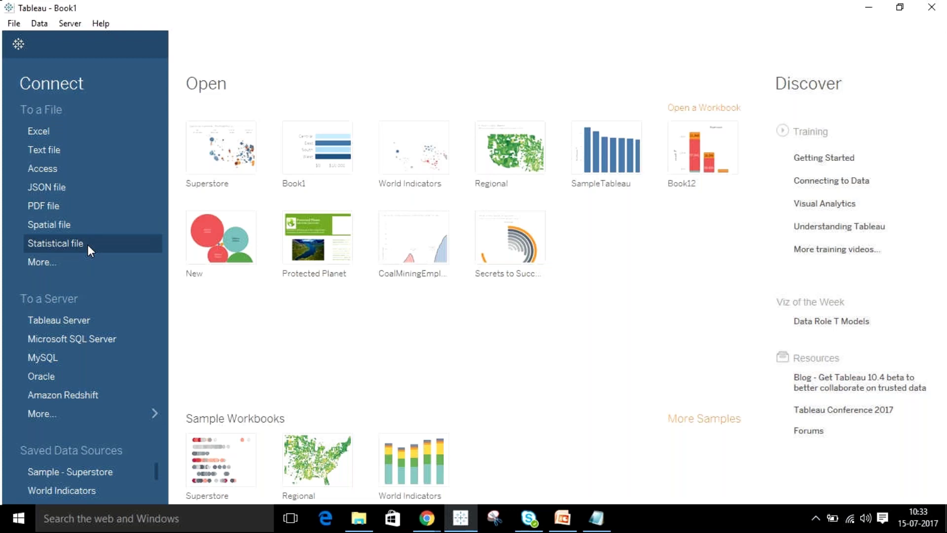
Inspect the other-file connection dialog and the full server connector list, including the Oracle sign-in form, without connecting
click(64, 264)
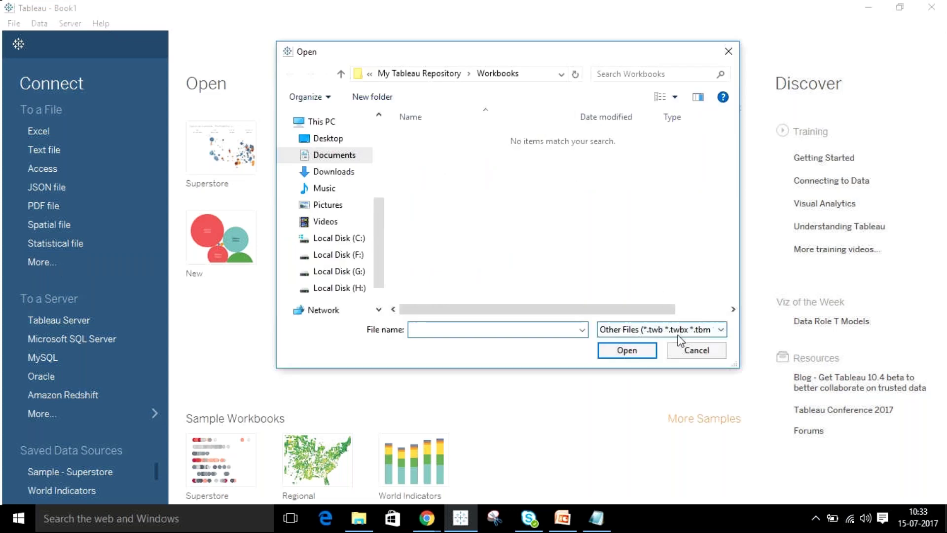
click(687, 350)
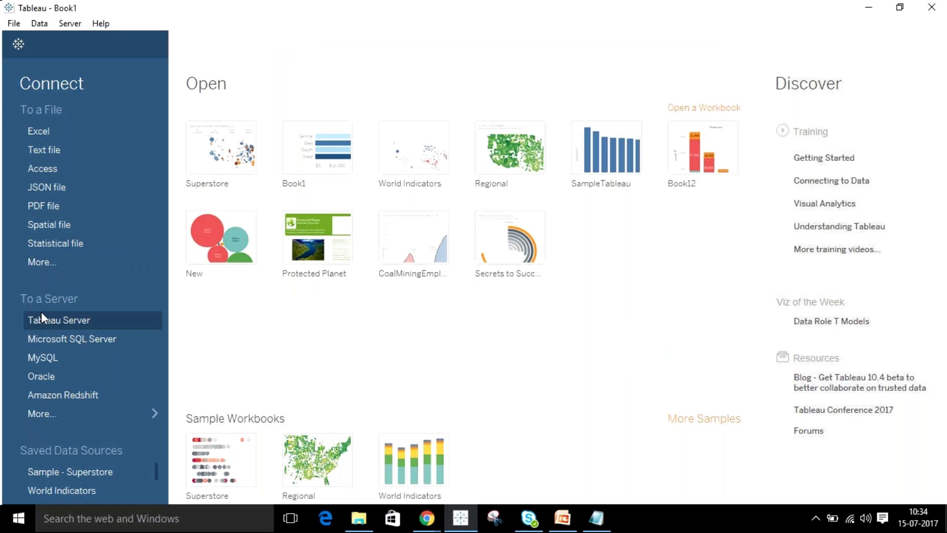
click(47, 411)
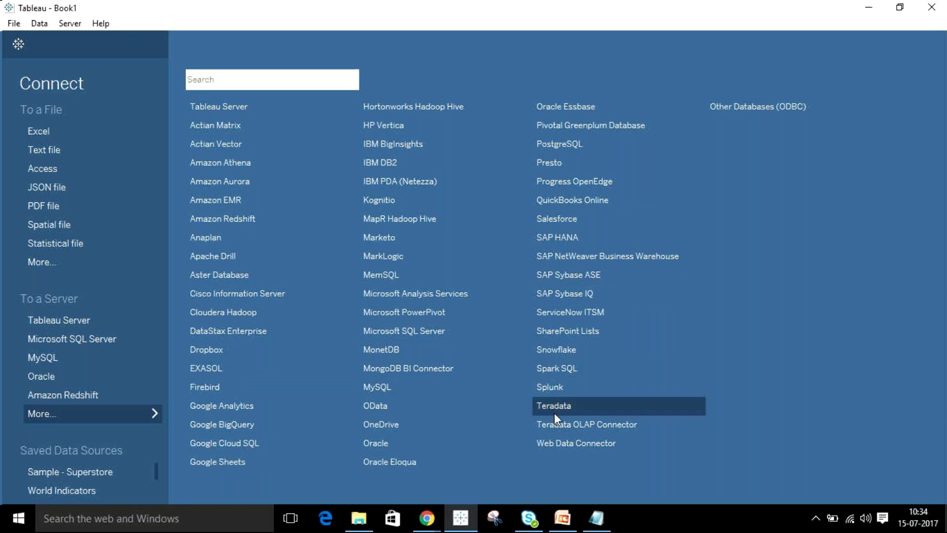
click(411, 446)
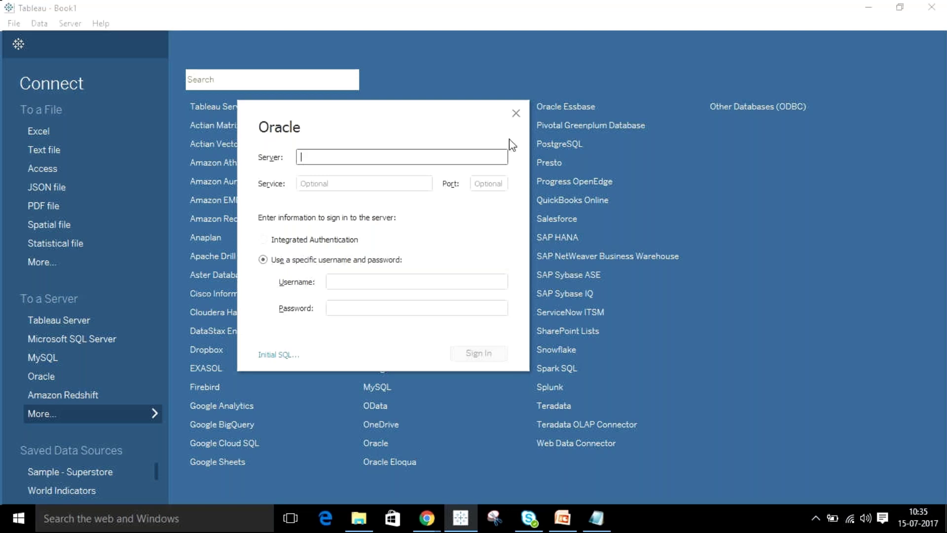
click(516, 114)
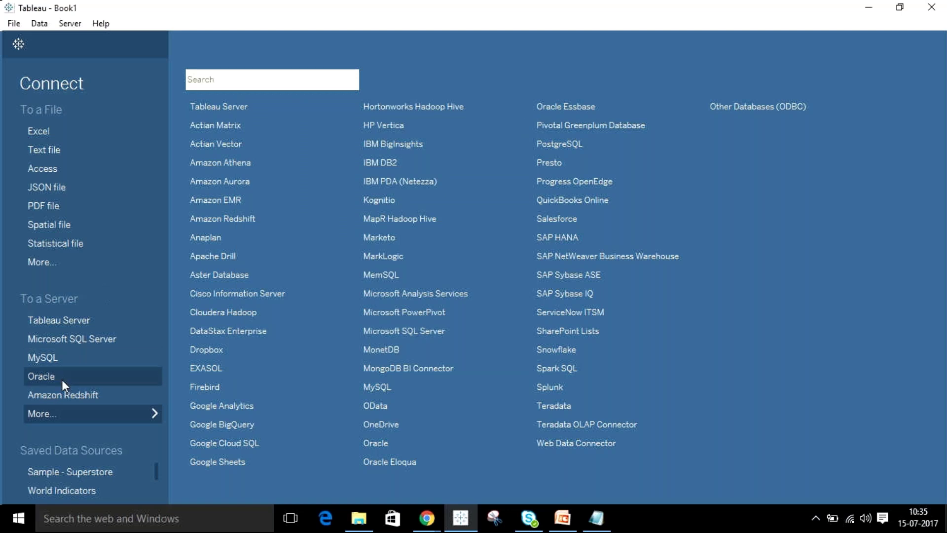
click(82, 412)
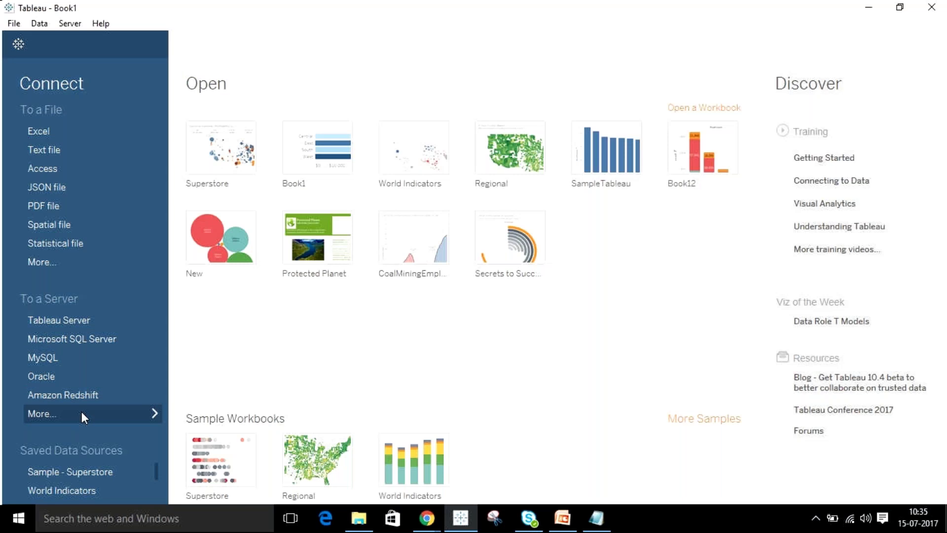
Open the Superstore sample workbook and show its Product dashboard
click(206, 451)
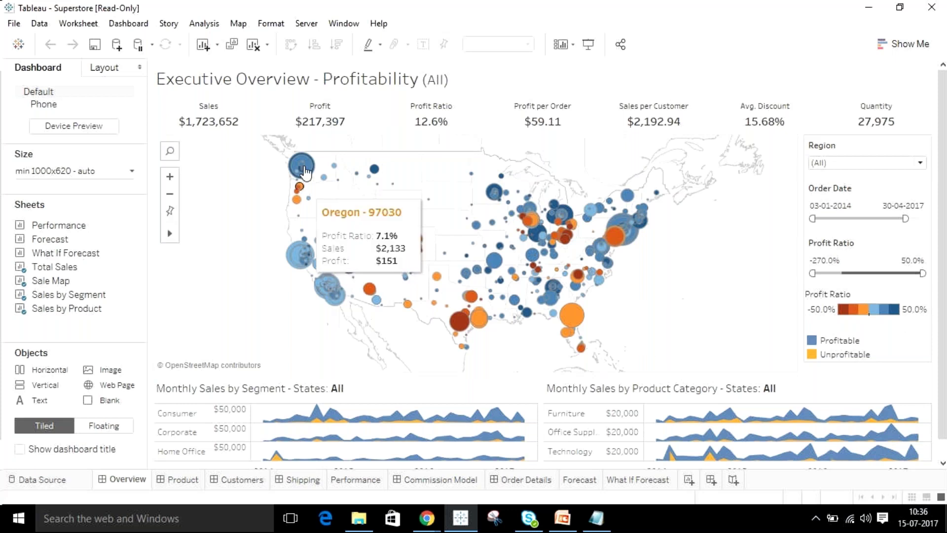
click(841, 262)
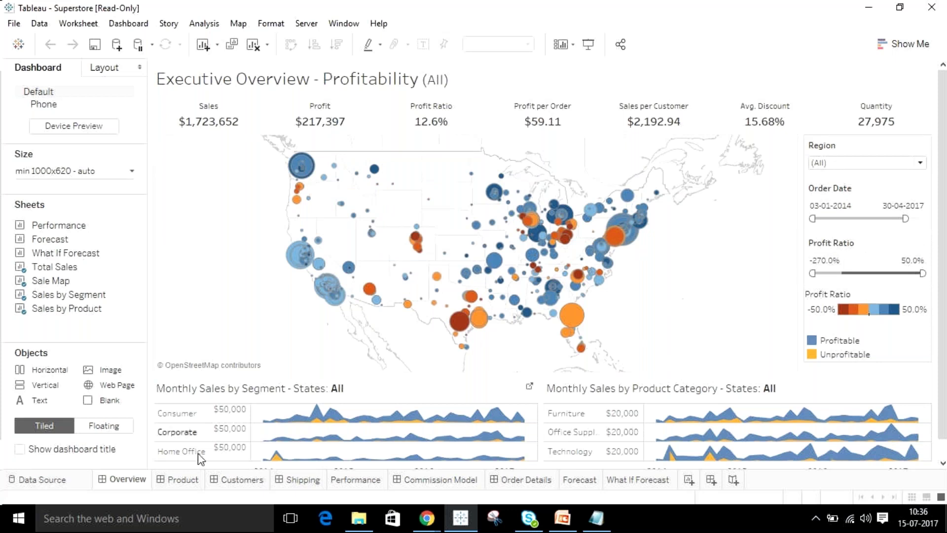
click(183, 480)
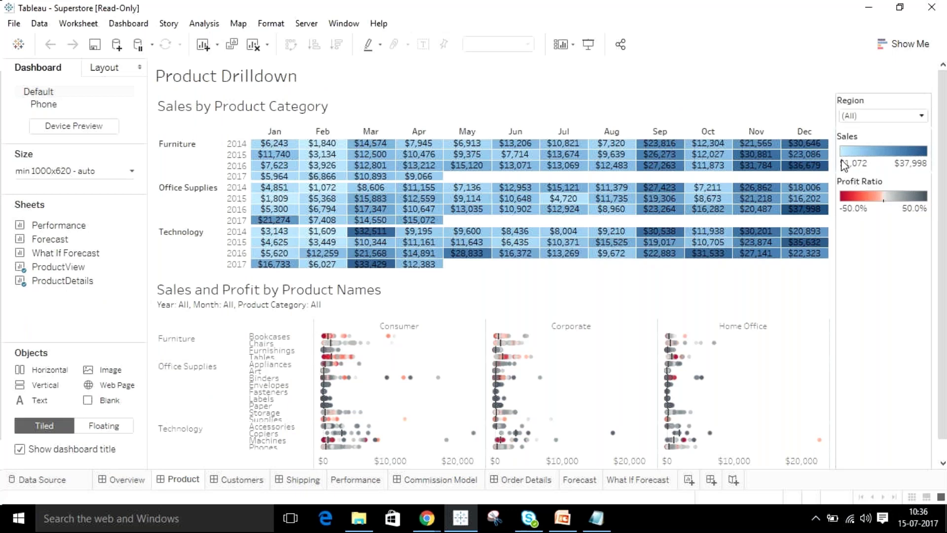
Examine the sales and profit details of individual monthly cells in the Sales by Product Category table
mouse_move(453, 193)
mouse_move(817, 216)
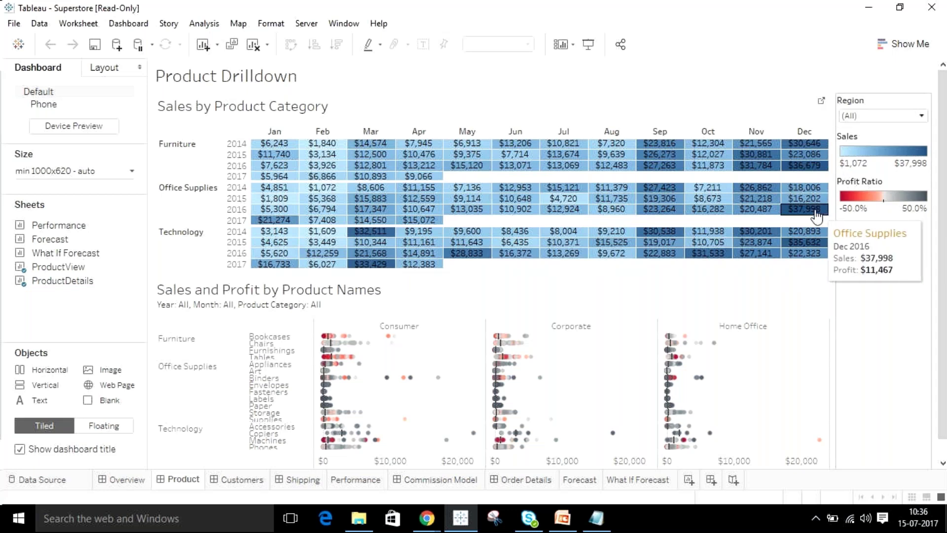
mouse_move(566, 243)
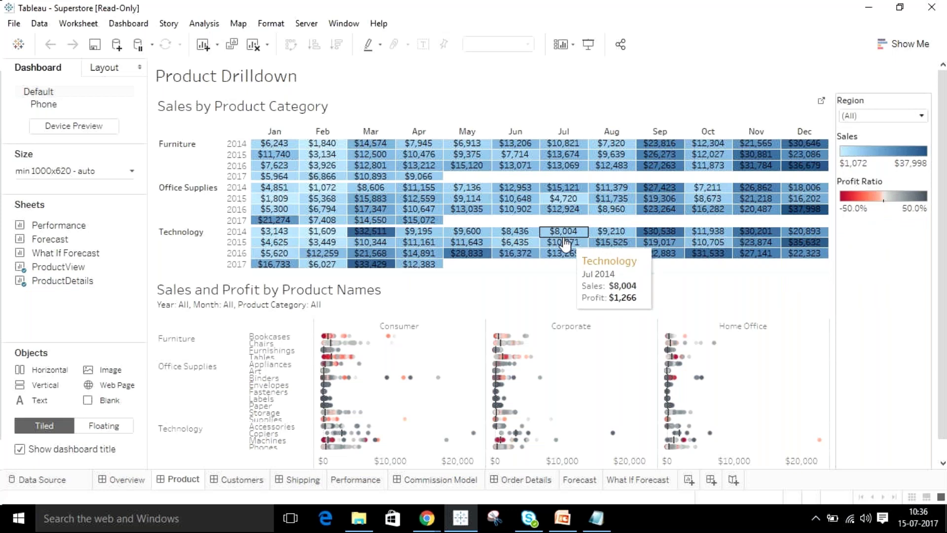
mouse_move(799, 154)
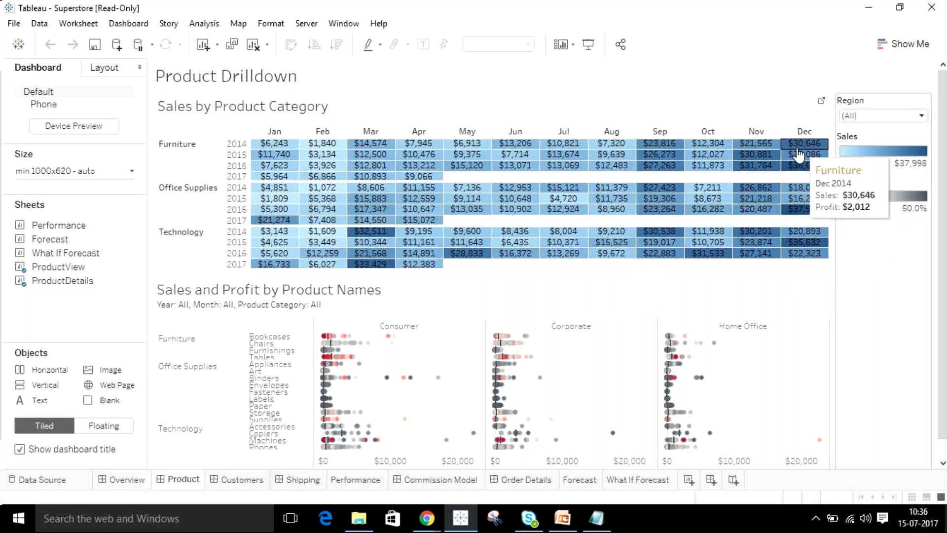
mouse_move(800, 203)
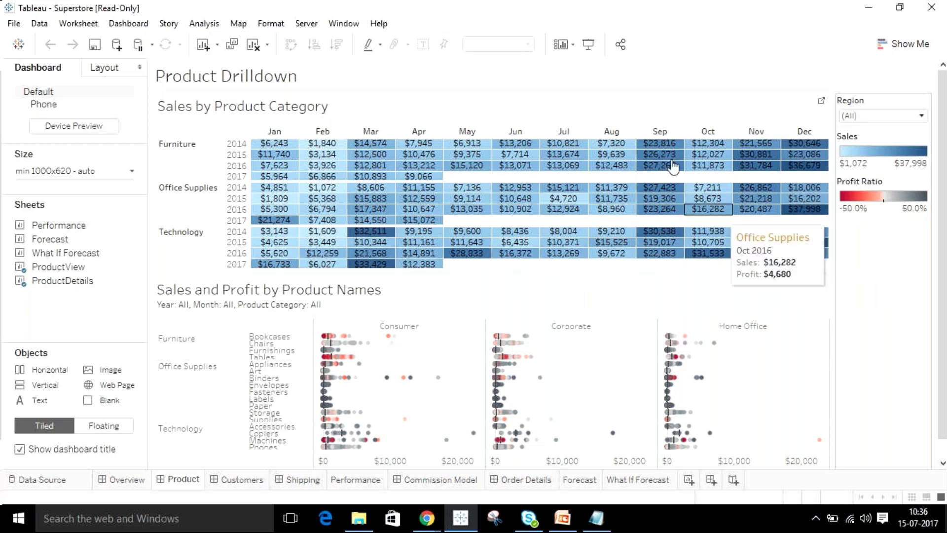
mouse_move(665, 170)
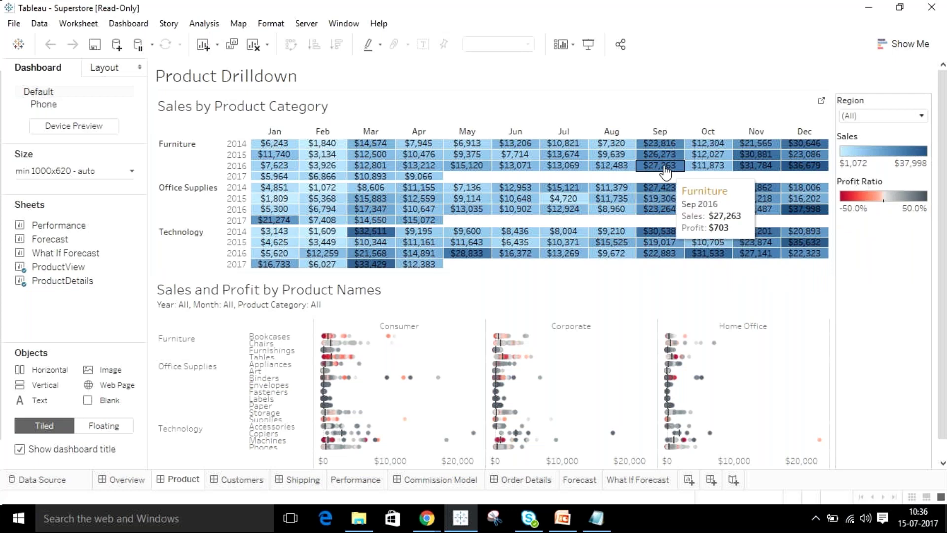
mouse_move(619, 213)
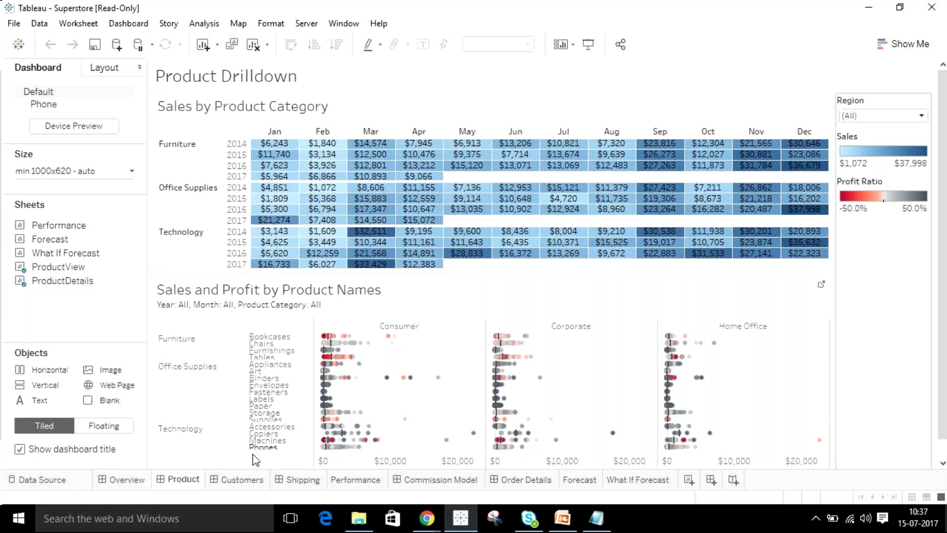
Review the Customers and Shipping dashboards and the Performance worksheet of the Superstore workbook
click(241, 486)
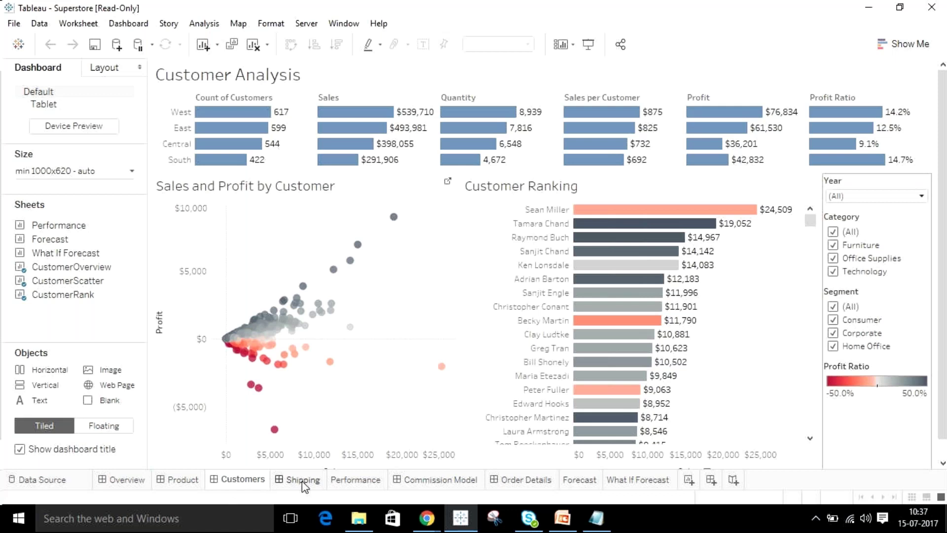
mouse_move(302, 481)
click(302, 480)
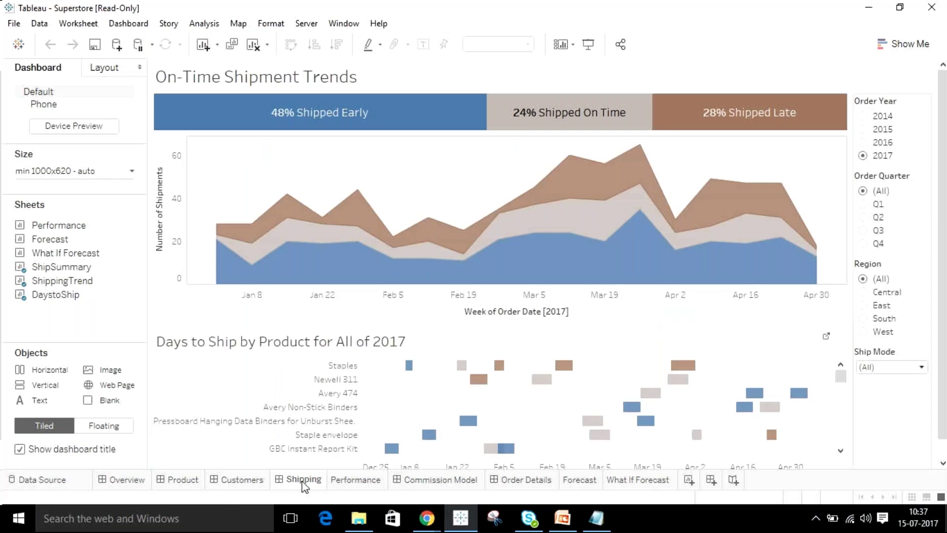
click(353, 484)
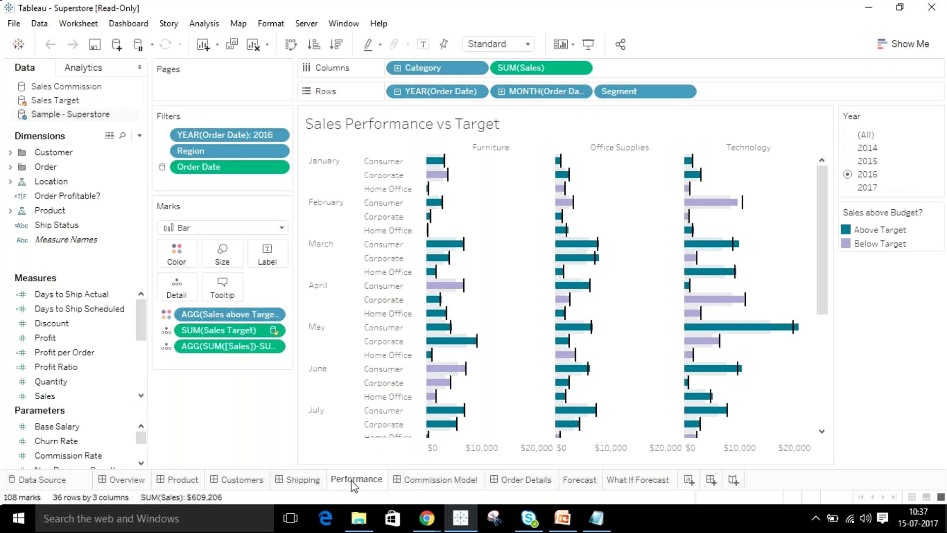
Switch to the Stepup_Tableau presentation in PowerPoint and go back to slide 2
click(563, 518)
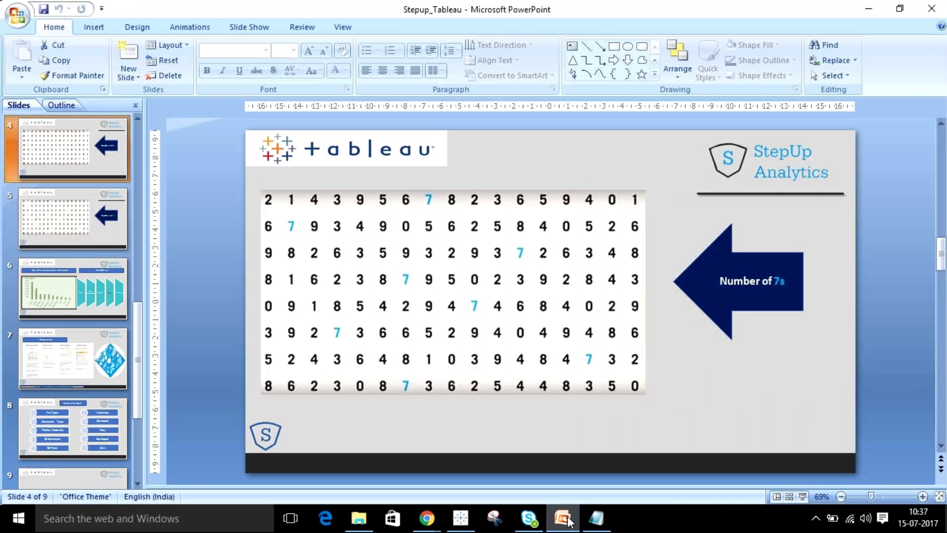
key(Page_Up)
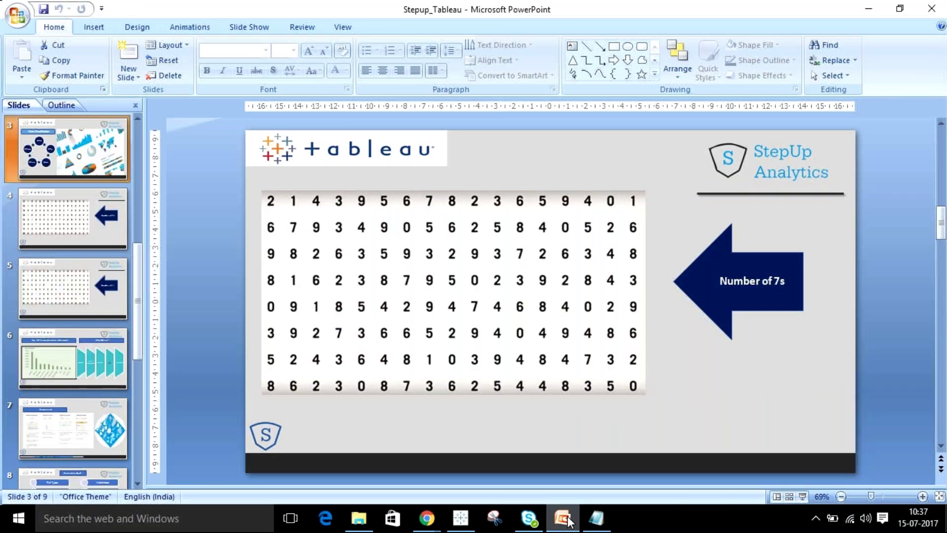
key(Page_Up)
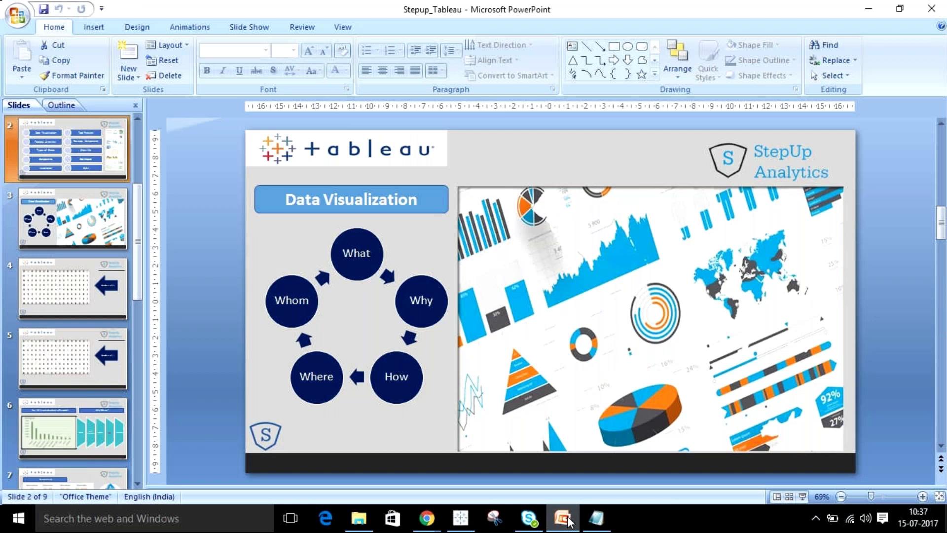
Return to Tableau's Performance worksheet and display the Show Me chart types to check the field requirements for circle views
key(alt+Tab)
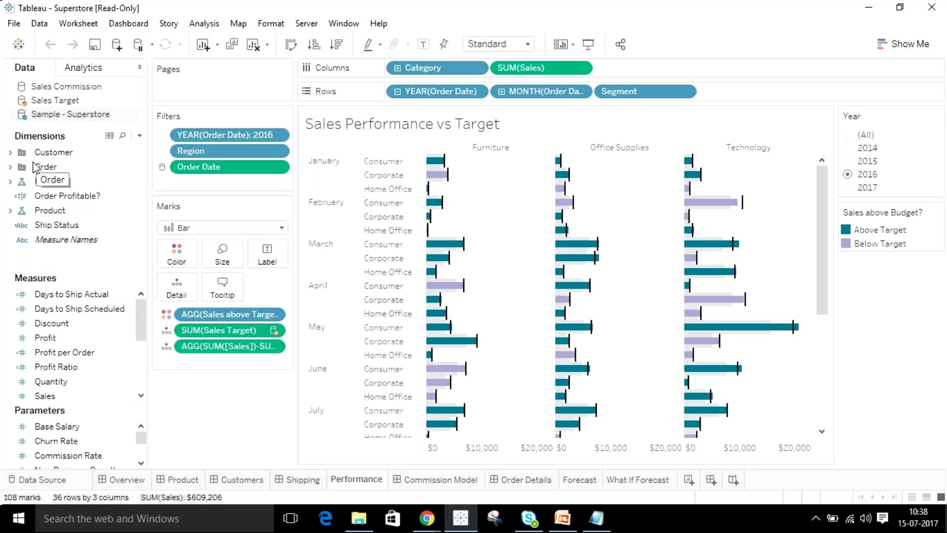
click(43, 226)
mouse_move(43, 227)
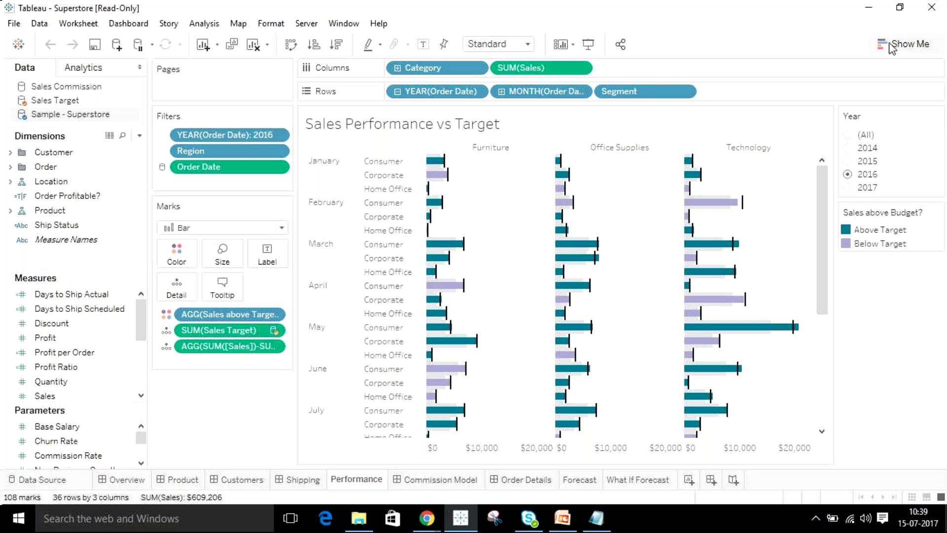
click(924, 44)
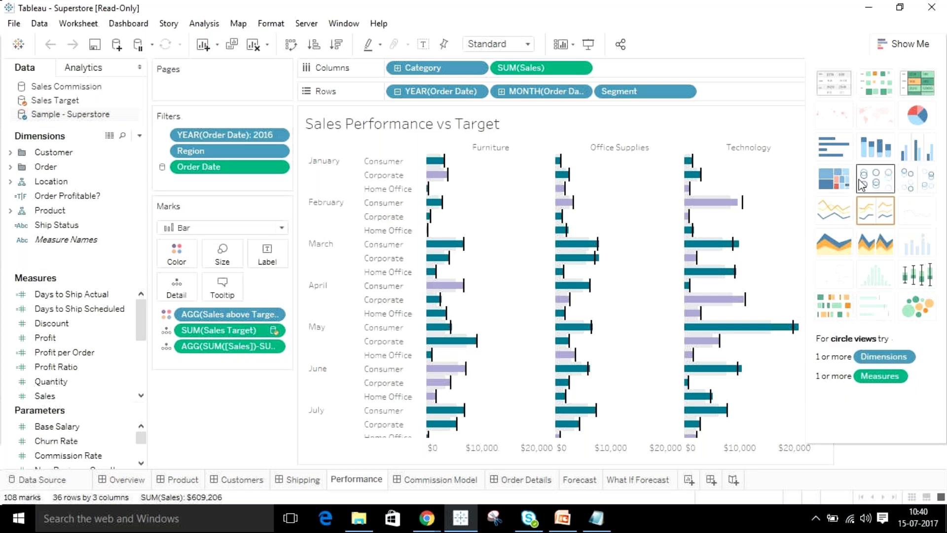
Create a new blank worksheet in the Superstore workbook and hide the Show Me chart types
click(104, 393)
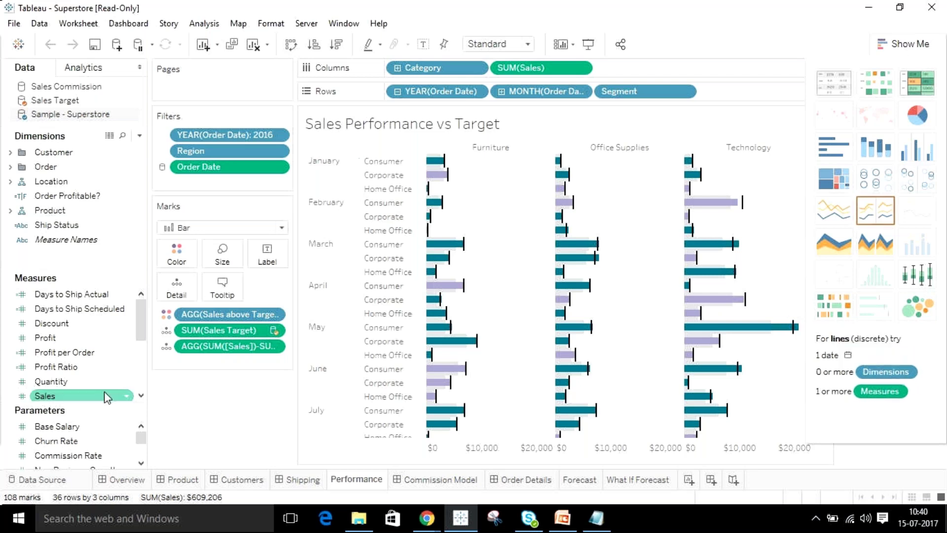
mouse_move(104, 393)
mouse_down()
mouse_move(222, 296)
mouse_move(543, 296)
mouse_move(513, 486)
mouse_move(690, 481)
mouse_up()
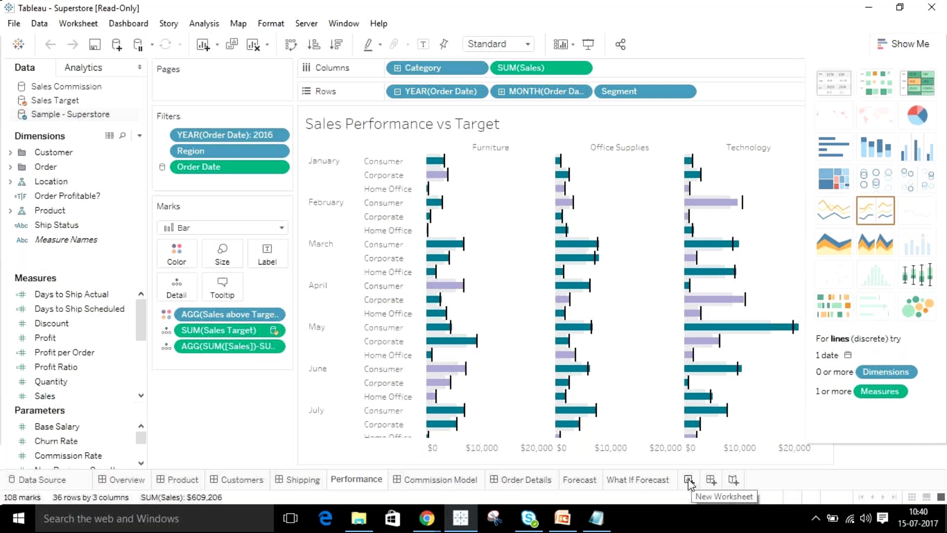
click(689, 481)
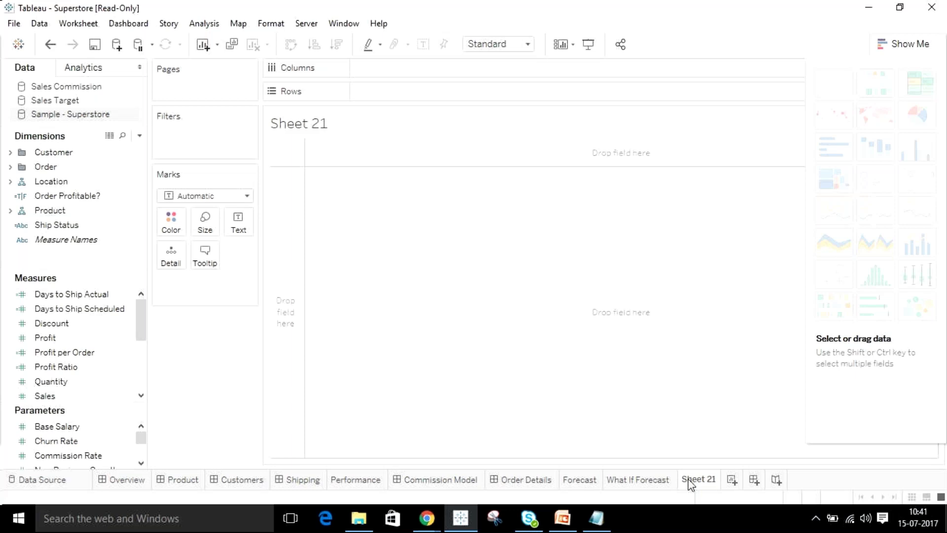
click(900, 47)
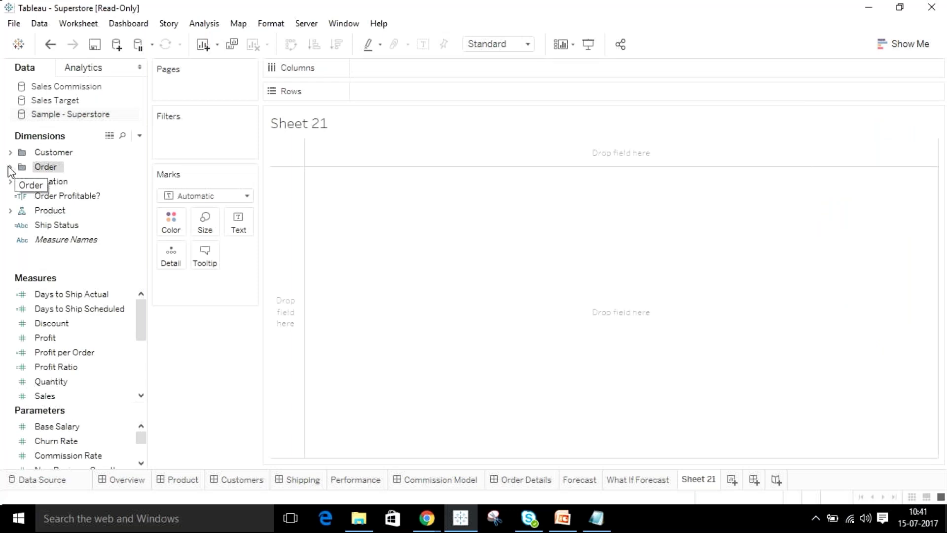
Connect to the Excel workbook Copy of SpeedMismatchExchange in the Data folder as a new data source
click(14, 24)
mouse_move(37, 25)
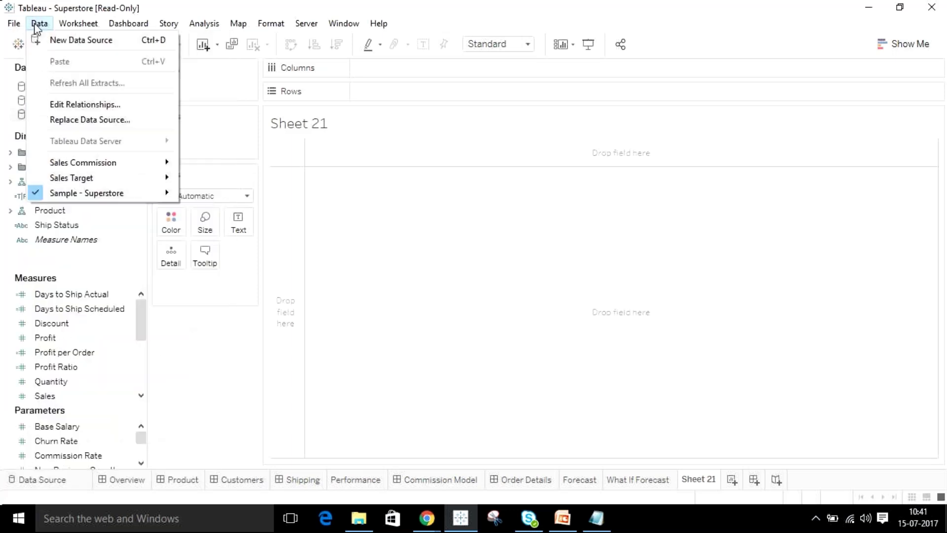
click(60, 44)
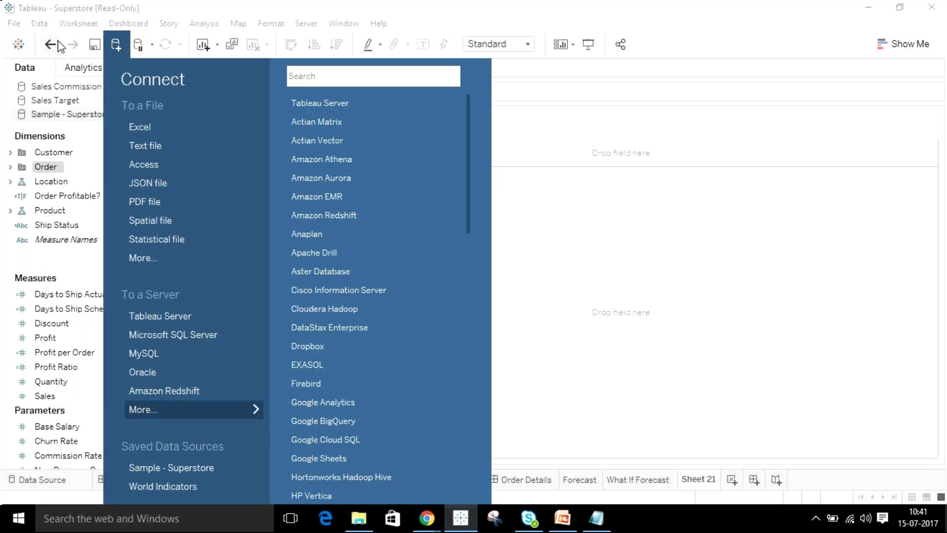
click(178, 130)
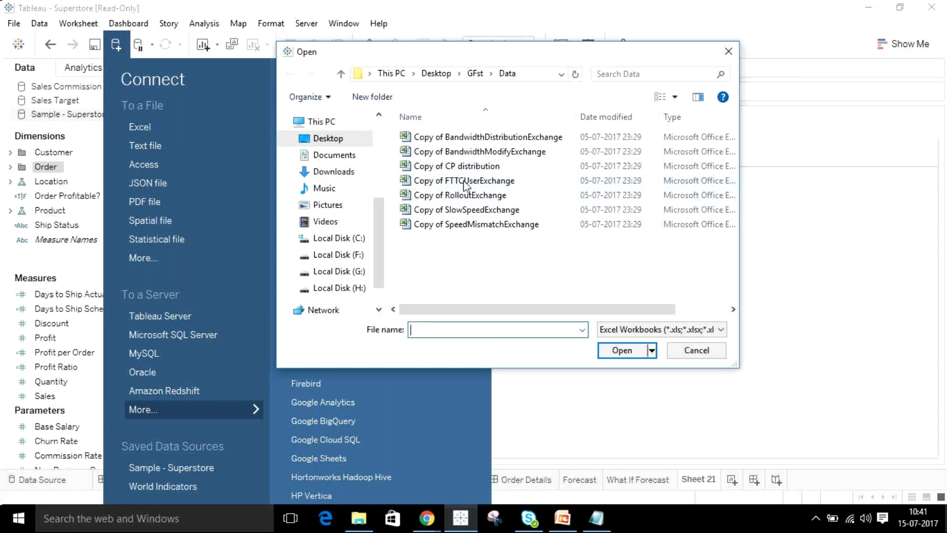
click(438, 225)
click(617, 350)
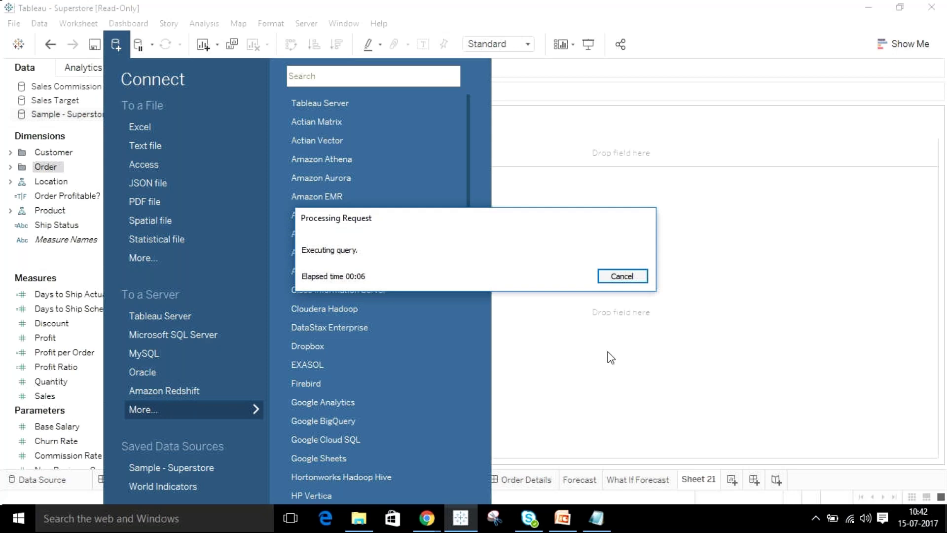
click(611, 357)
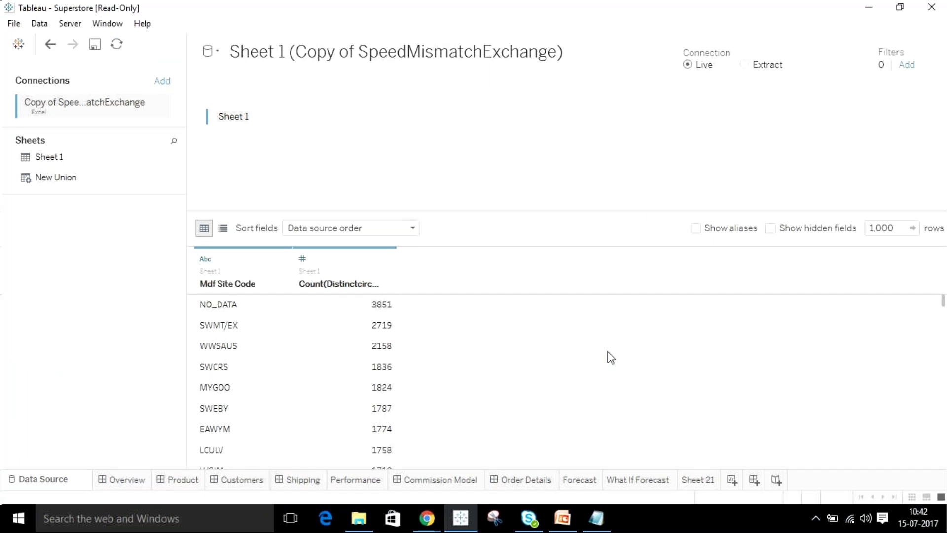
Examine the options of the Count(Distinctcircuit Id) column and the fields available for a data source filter, without adding one
click(387, 259)
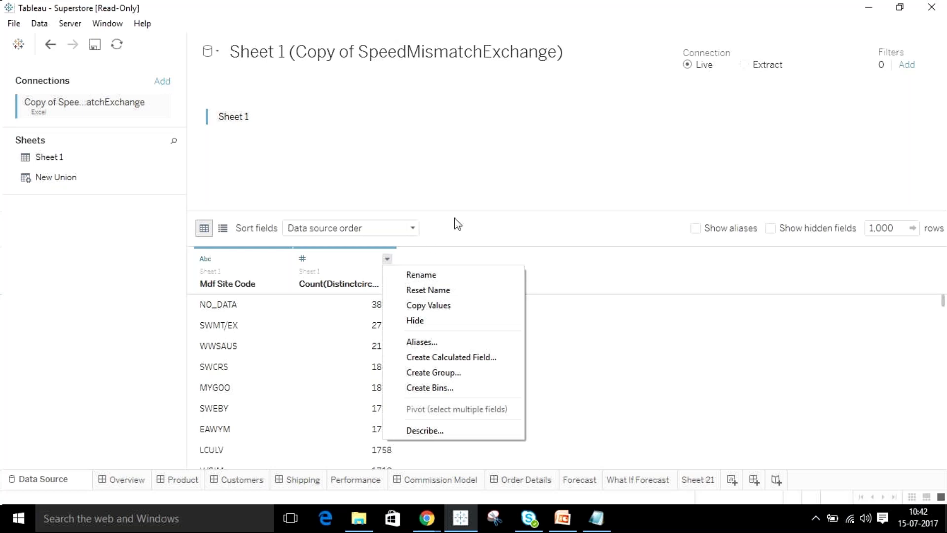
click(460, 176)
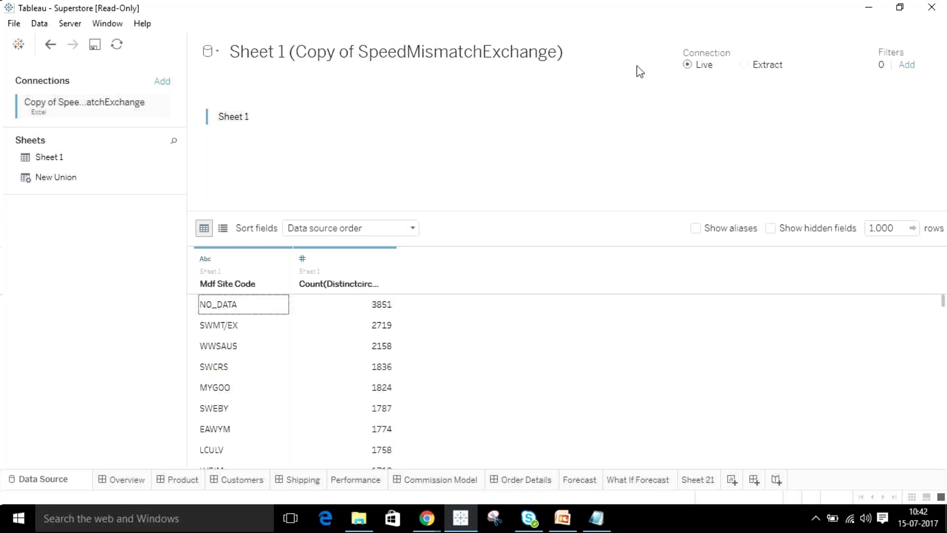
click(907, 65)
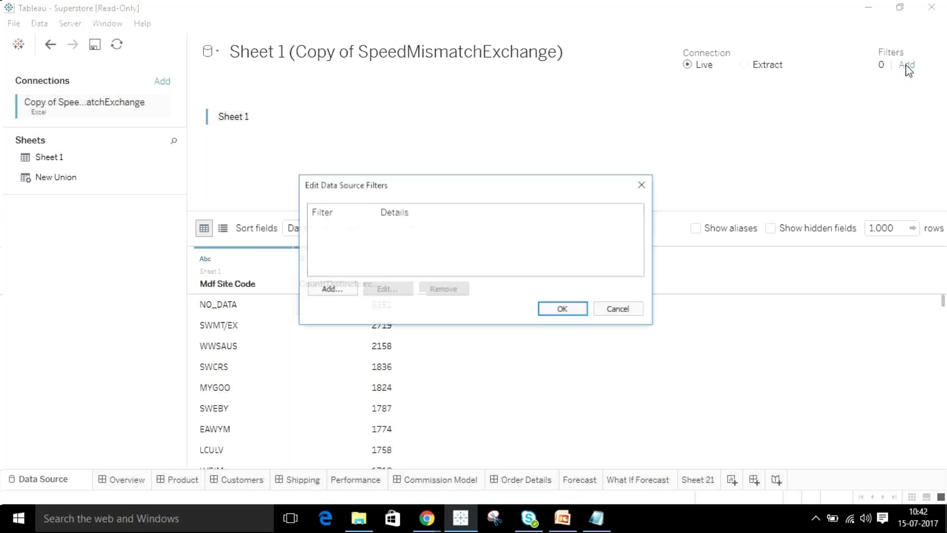
click(339, 290)
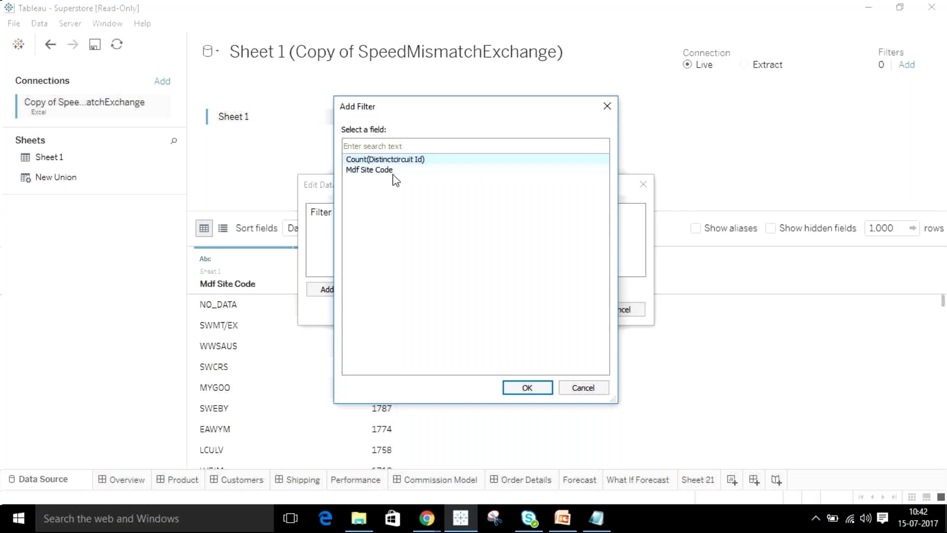
click(580, 388)
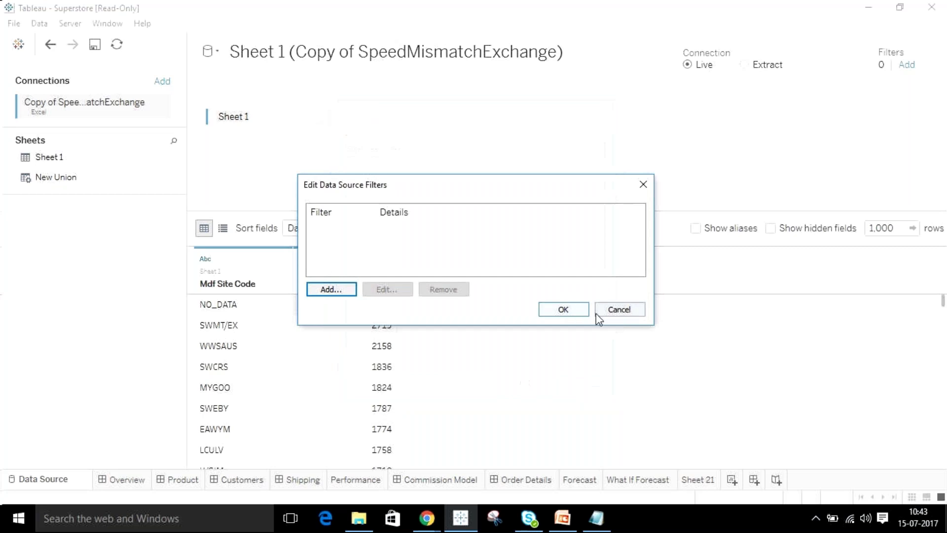
click(614, 314)
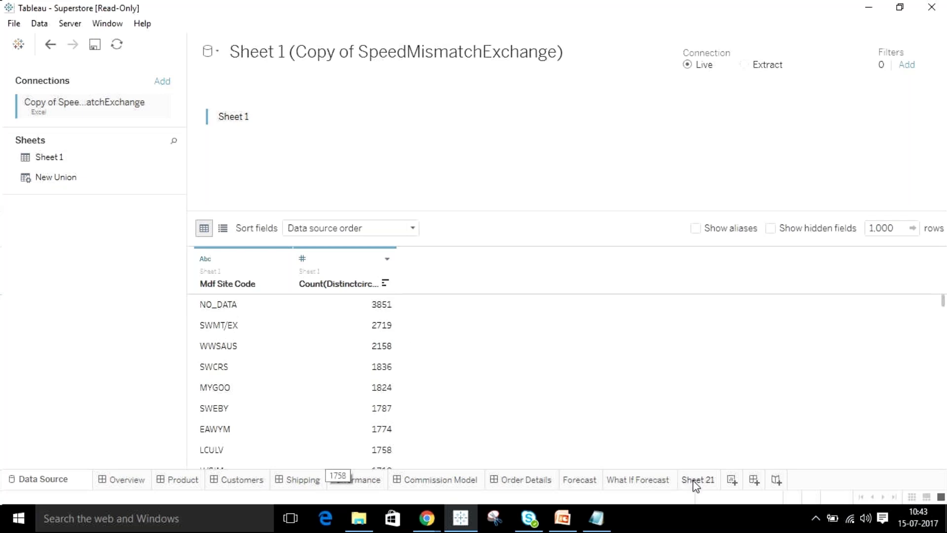
Create another worksheet for the new data source and move Count(Distinctcircuit Id) from the dimensions to the measures
click(732, 480)
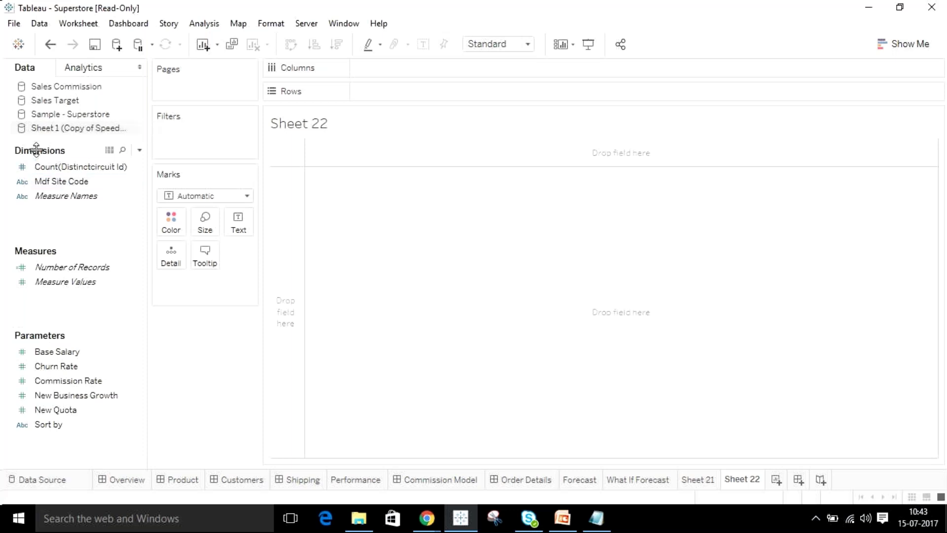
click(41, 167)
click(47, 180)
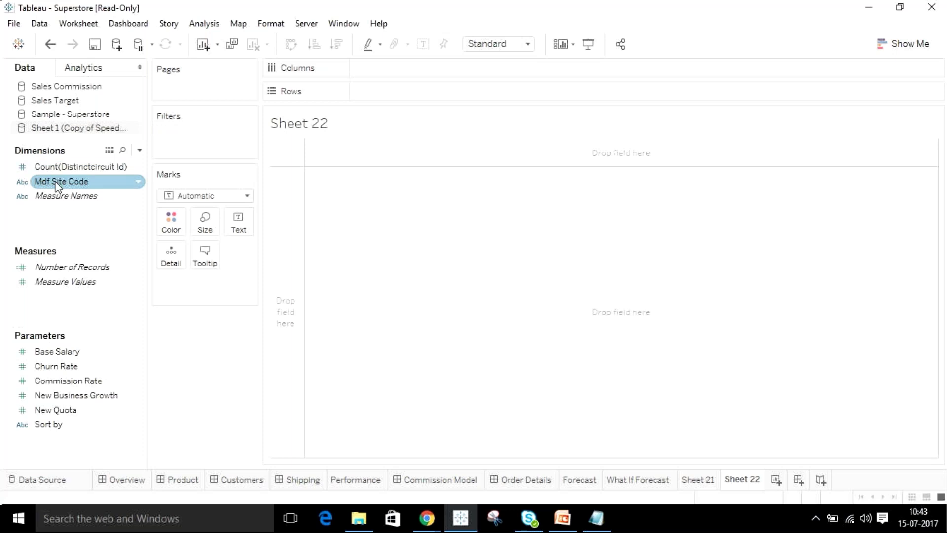
click(49, 167)
click(37, 153)
click(45, 168)
click(66, 193)
click(69, 181)
click(73, 170)
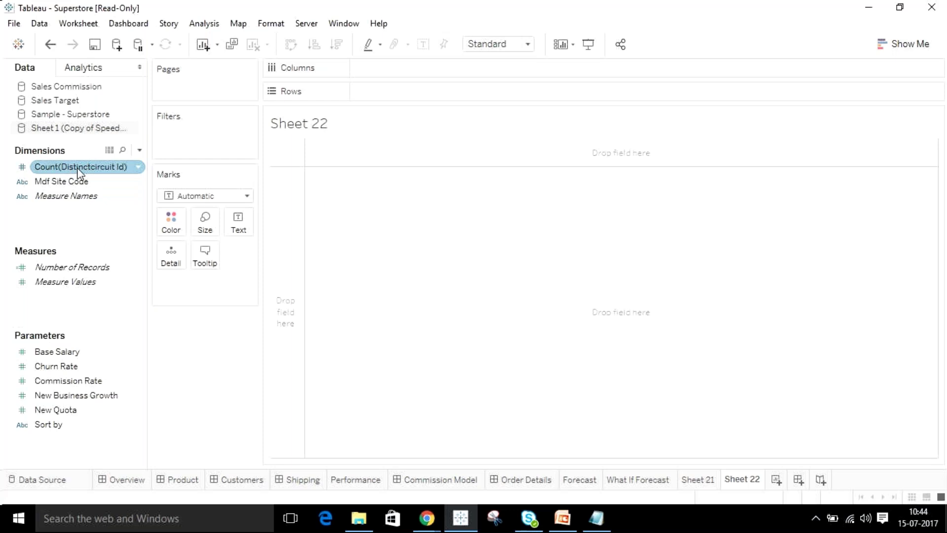
drag(77, 170, 71, 291)
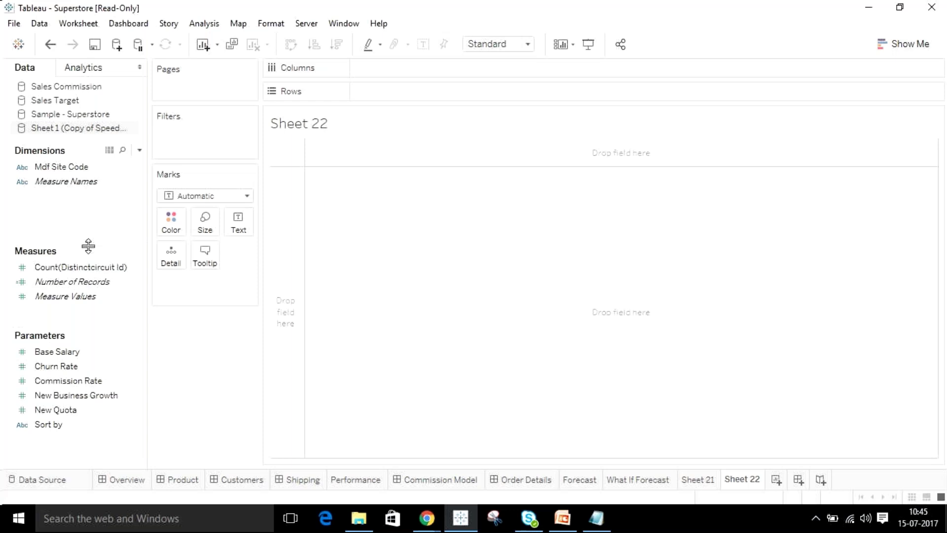
Display the Show Me chart types and switch the sheet to the Sample - Superstore data source, checking its Location and Product hierarchies
click(909, 47)
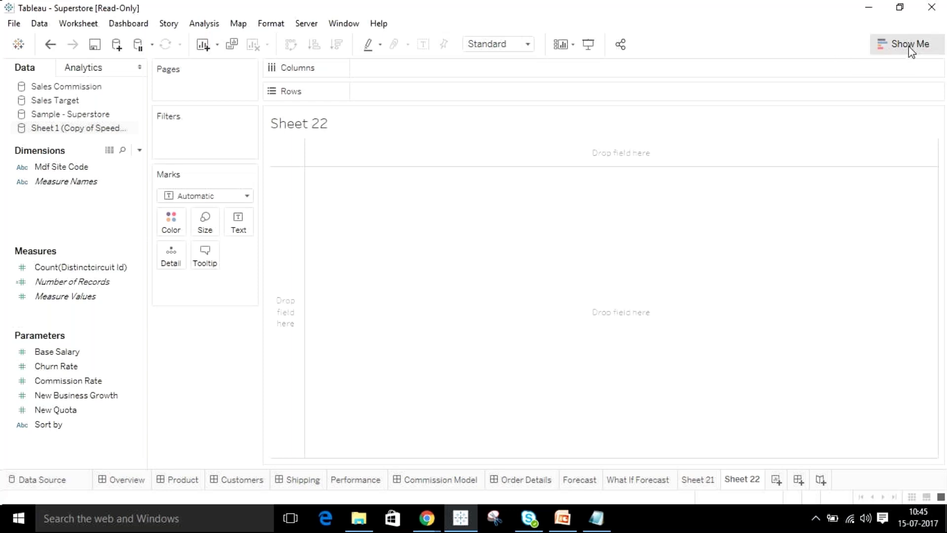
click(102, 117)
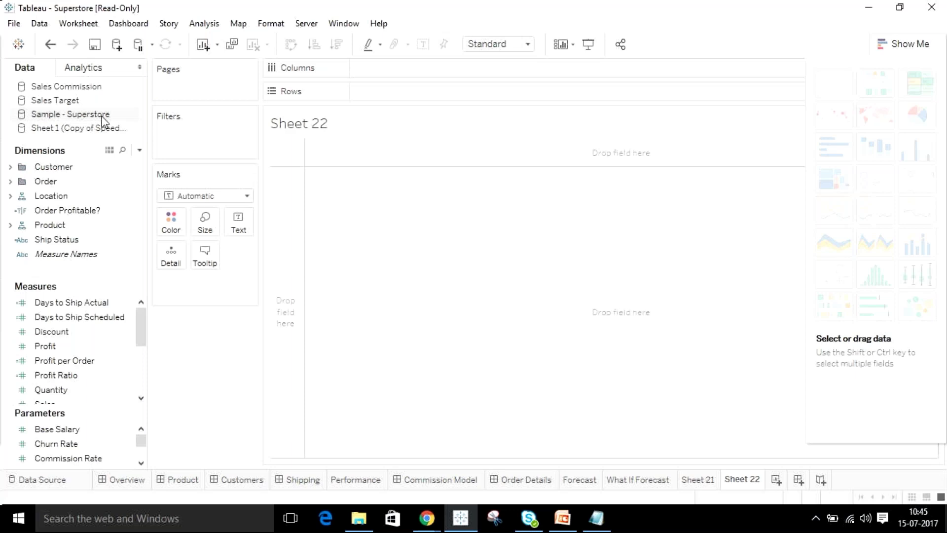
click(49, 196)
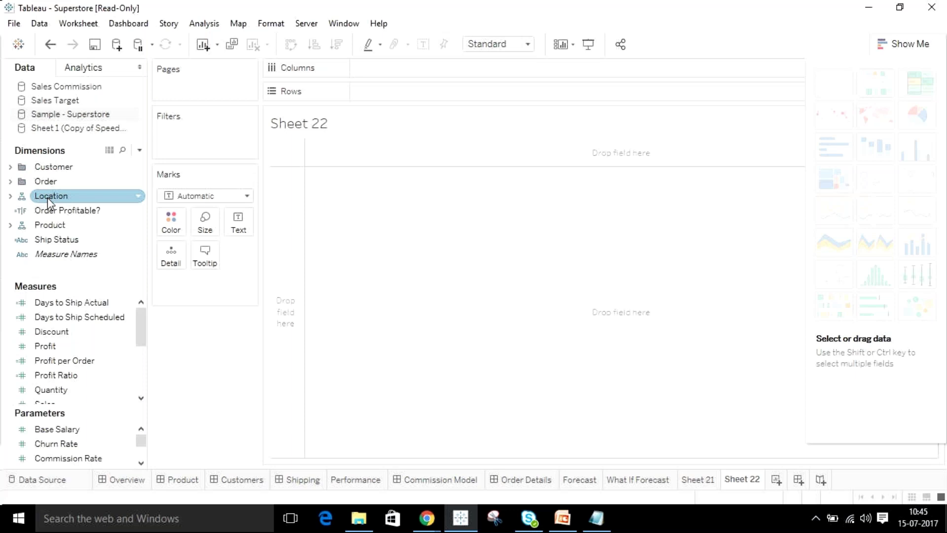
click(95, 201)
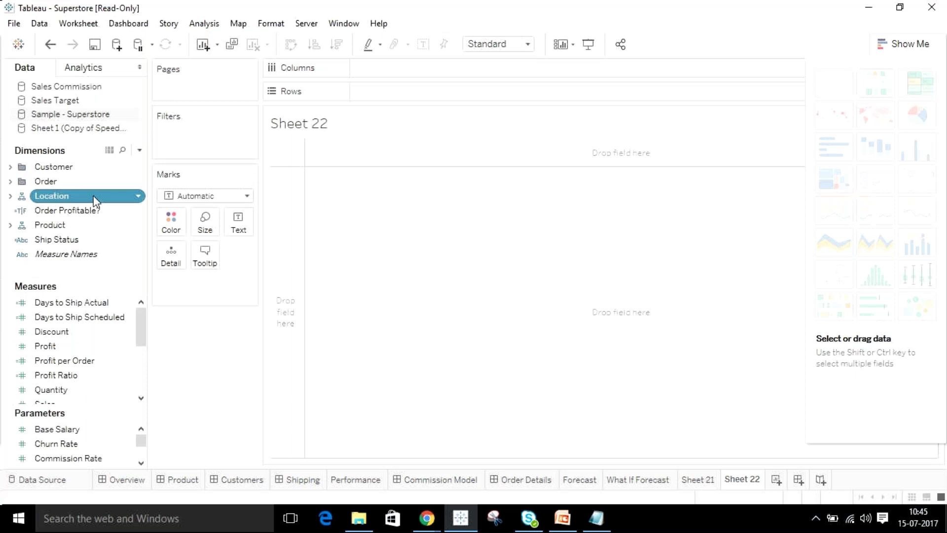
click(60, 228)
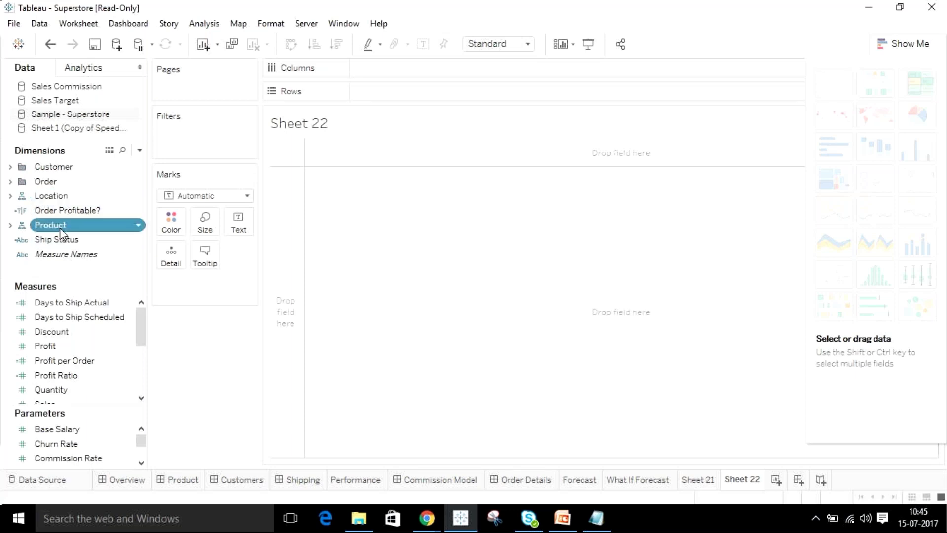
click(138, 226)
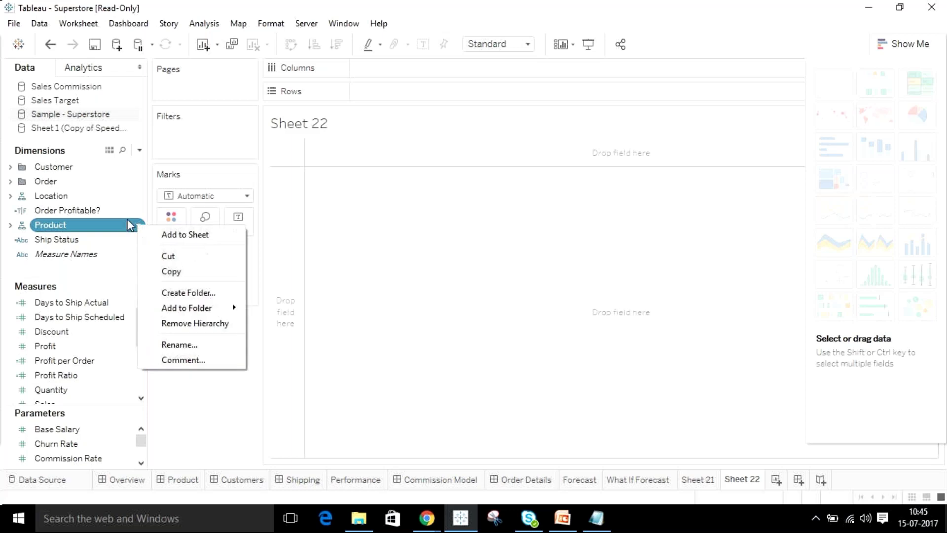
Expand the Customer folder and Location hierarchy, and select State to check which Show Me chart types it supports
click(10, 168)
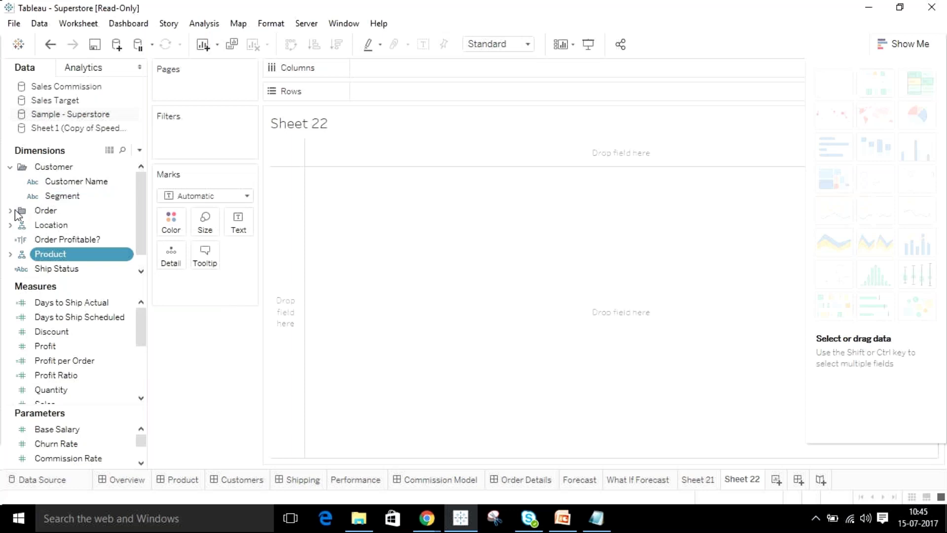
click(10, 225)
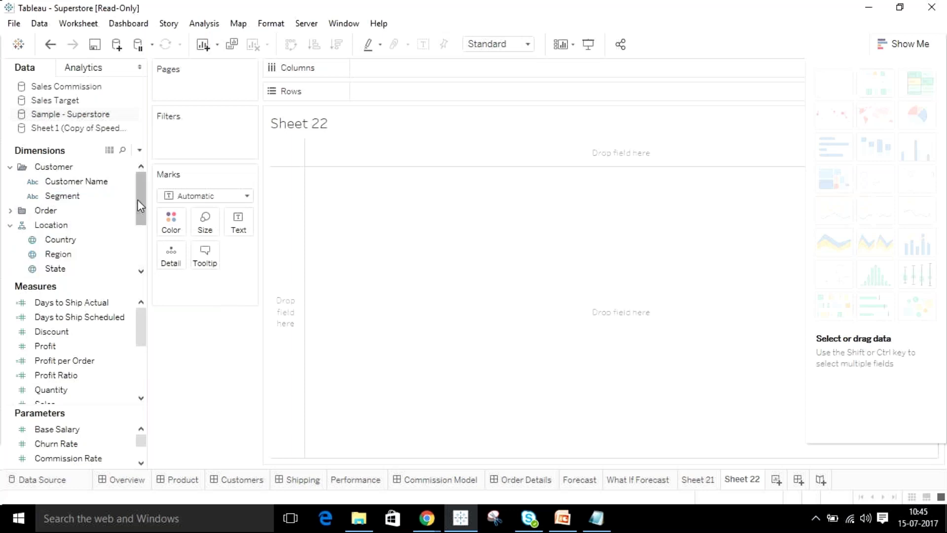
drag(135, 202, 133, 215)
click(74, 240)
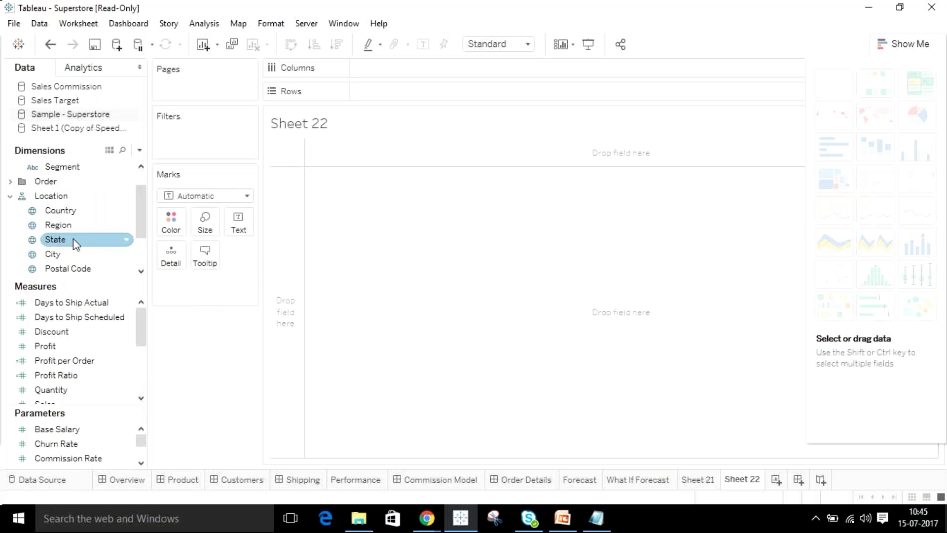
click(75, 240)
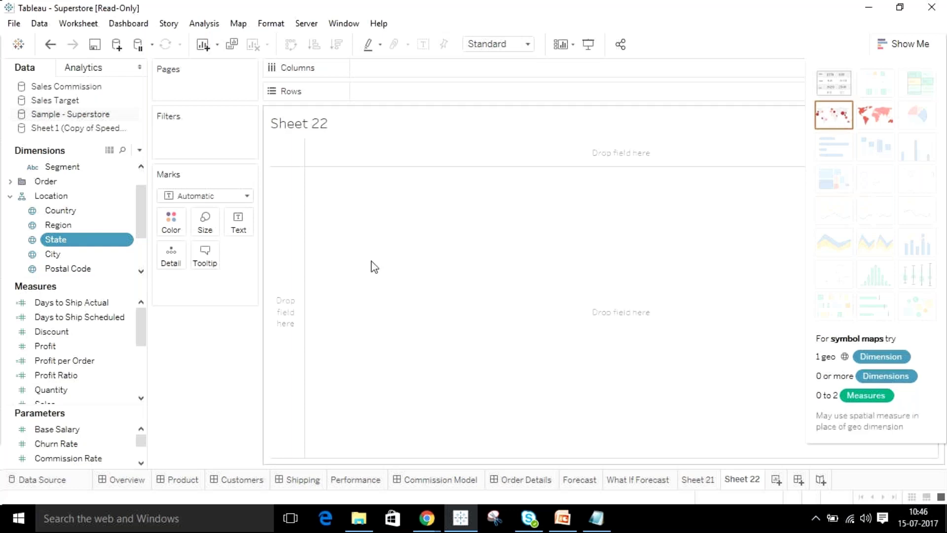
click(78, 186)
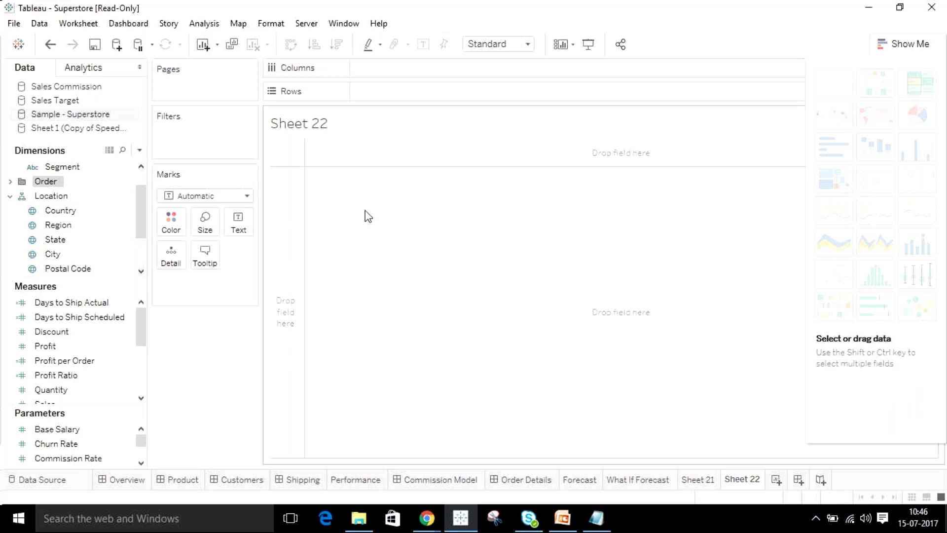
click(82, 215)
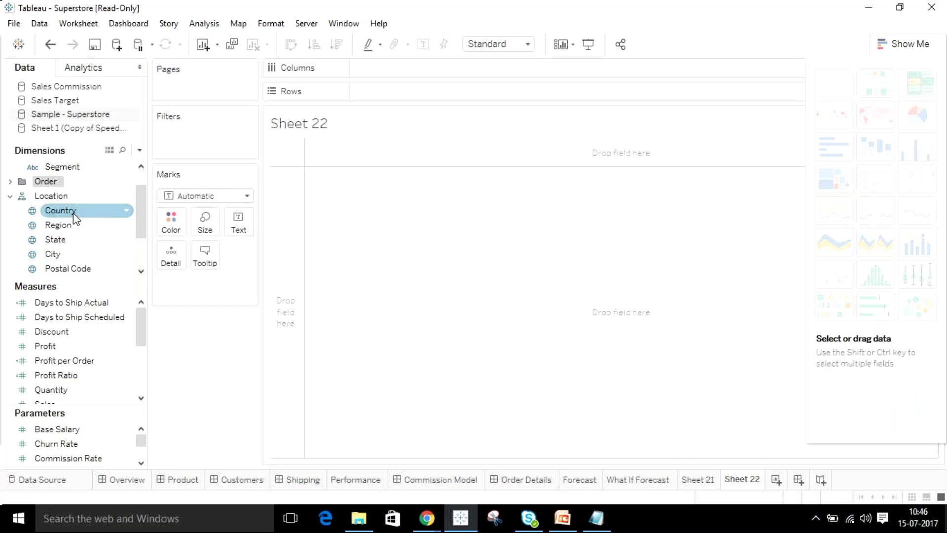
click(66, 241)
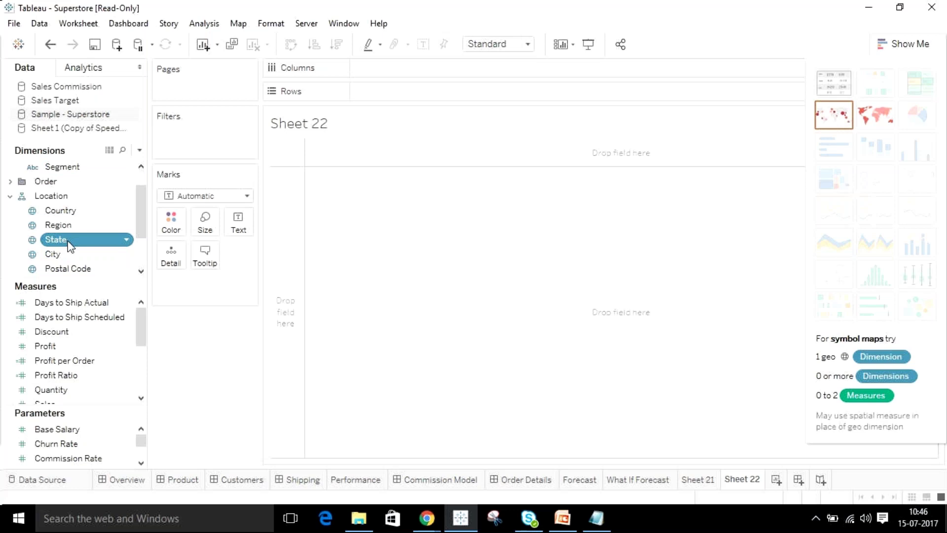
Collapse Location, expand the Order folder, and select Order Date, Segment, Order ID and Profit individually to check which Show Me chart types each supports
click(10, 196)
click(8, 196)
click(78, 211)
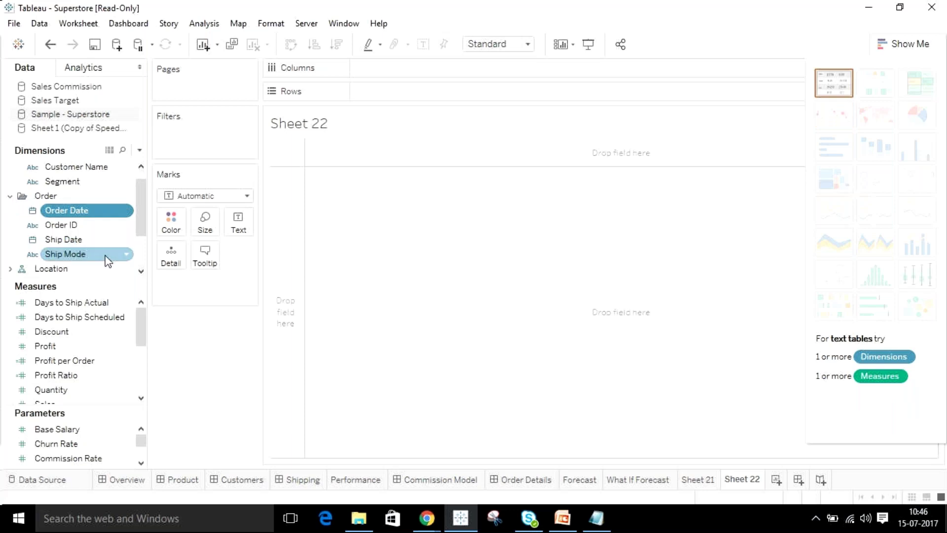
click(57, 182)
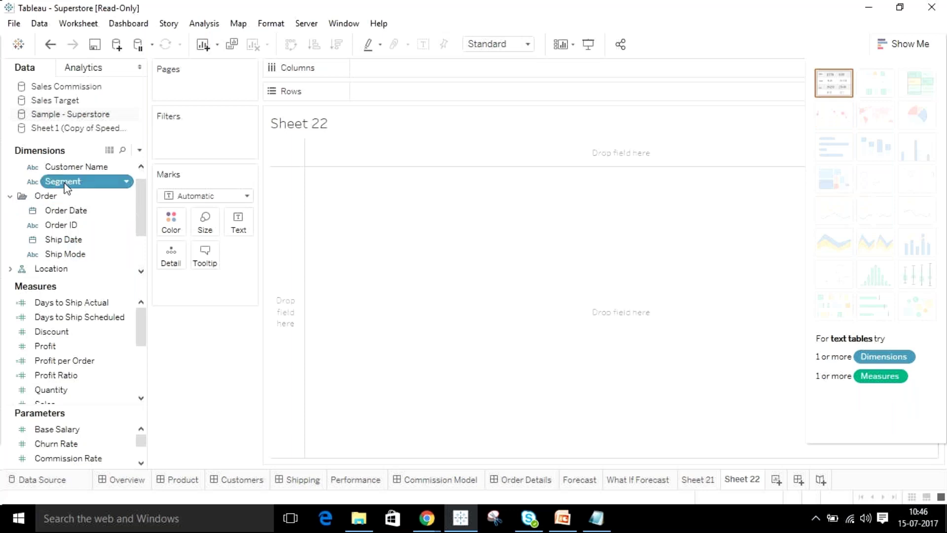
click(74, 183)
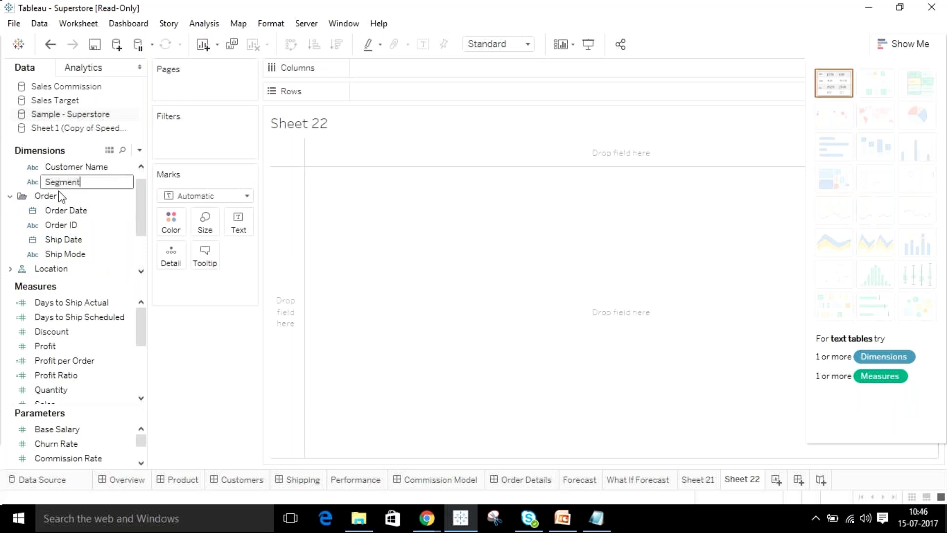
key(Escape)
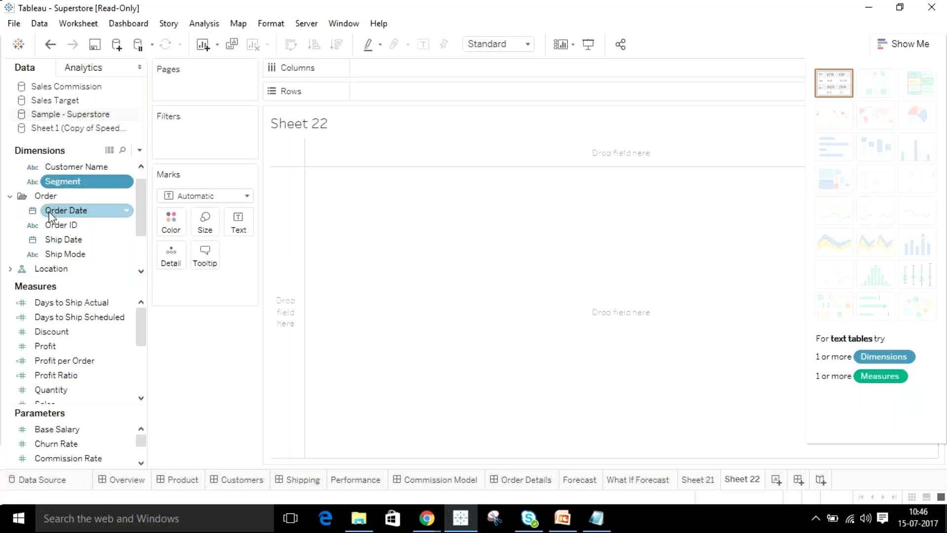
click(57, 225)
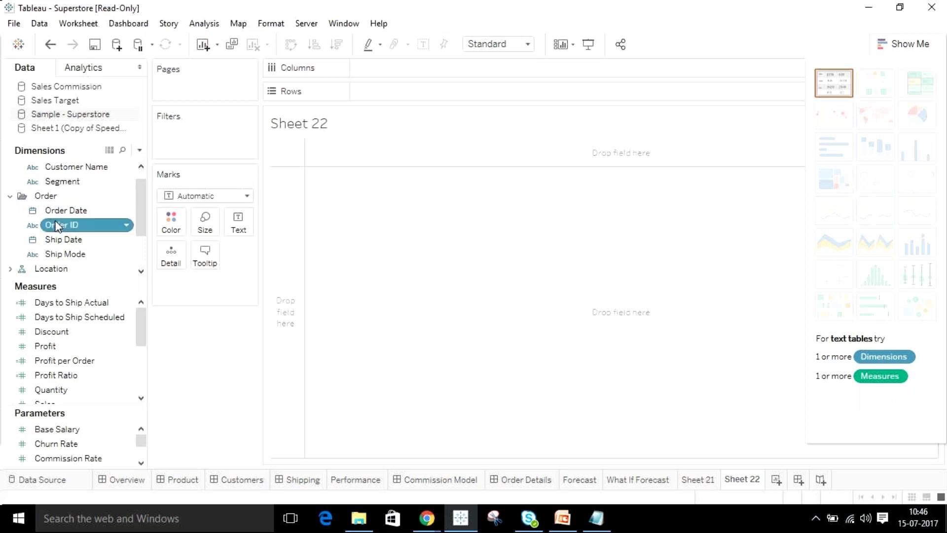
click(67, 347)
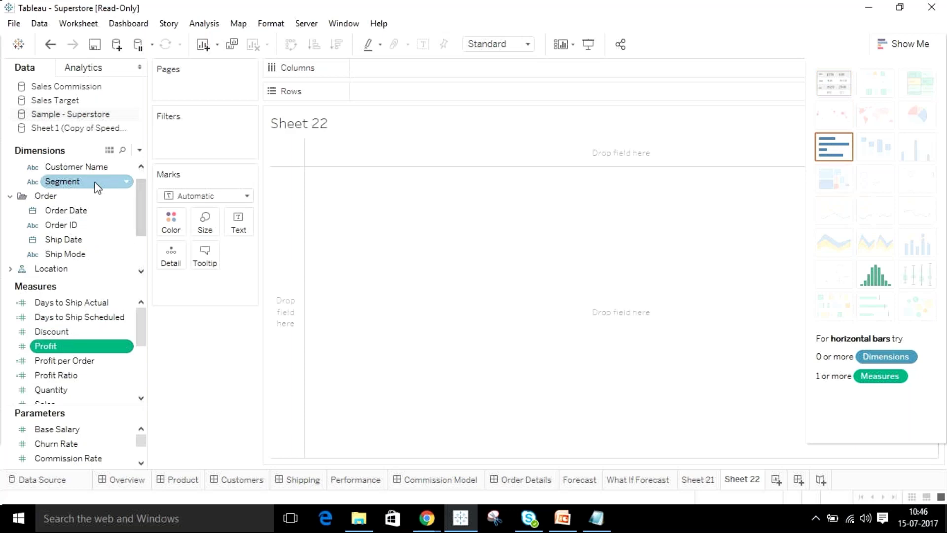
Expand the Location hierarchy, select State together with Profit, and build a horizontal bar chart from them with Show Me
drag(135, 194, 135, 206)
click(16, 242)
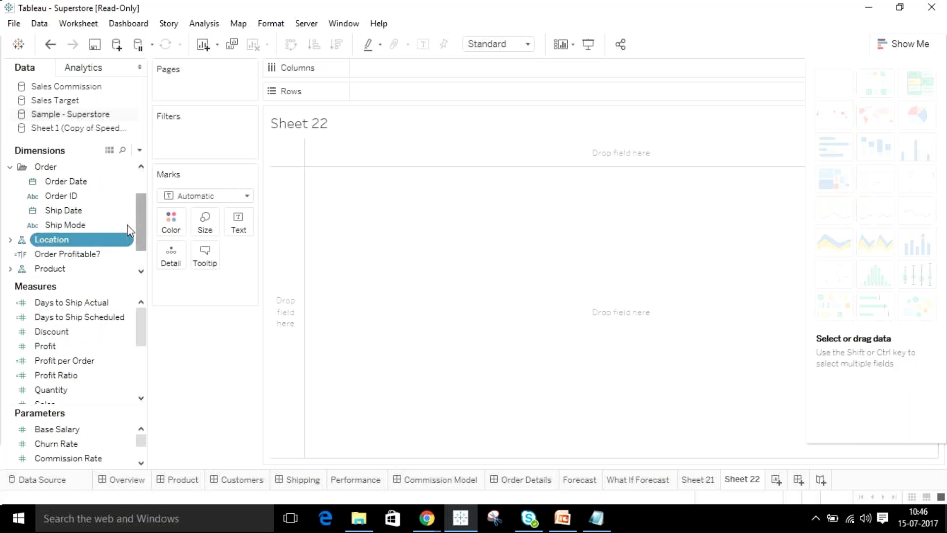
click(10, 241)
scroll(141, 206, down, 2)
click(89, 230)
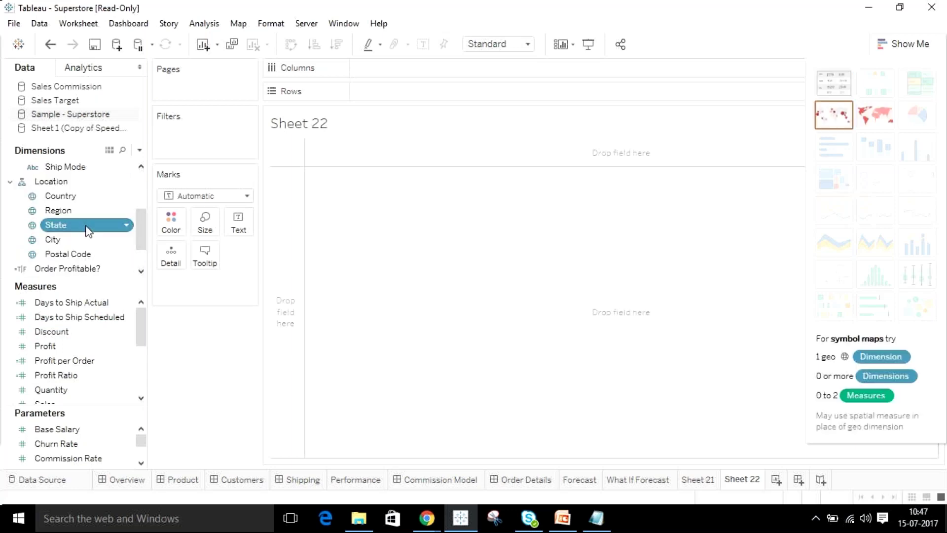
ctrl+click(61, 352)
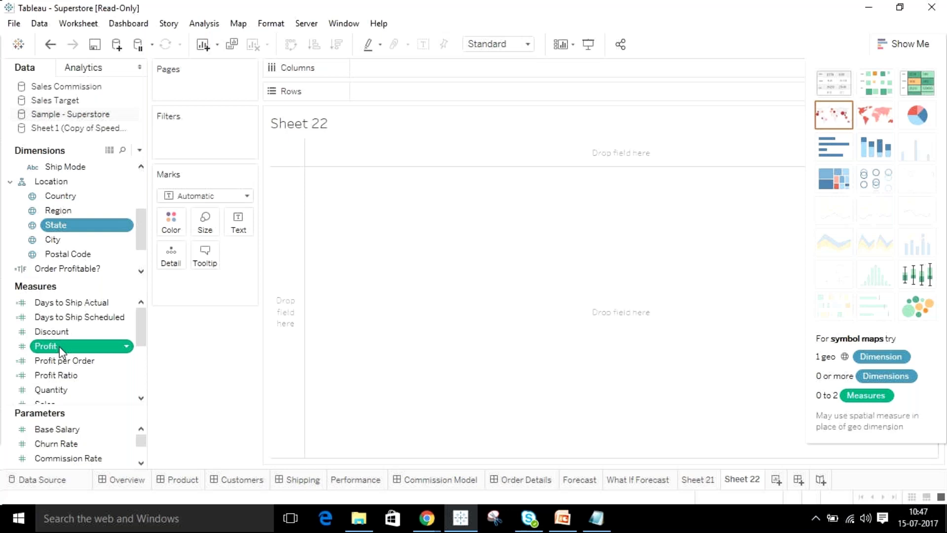
click(834, 148)
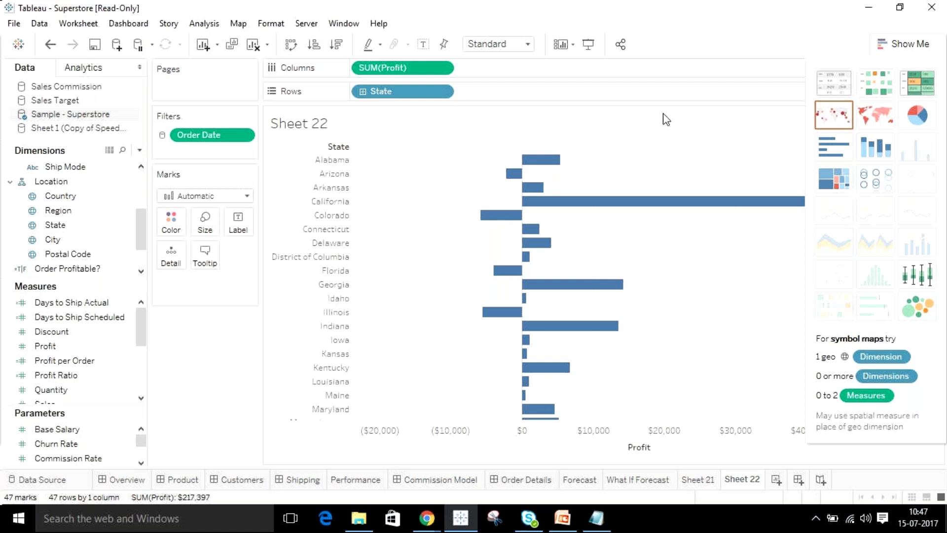
Inspect individual state bars and drill the State rows down to City and Postal Code
mouse_move(512, 188)
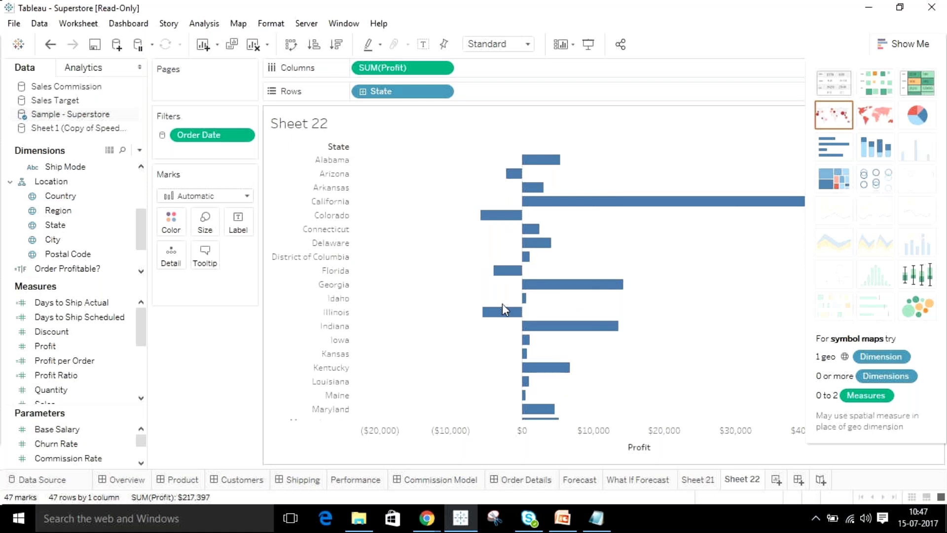
mouse_move(502, 318)
mouse_move(516, 161)
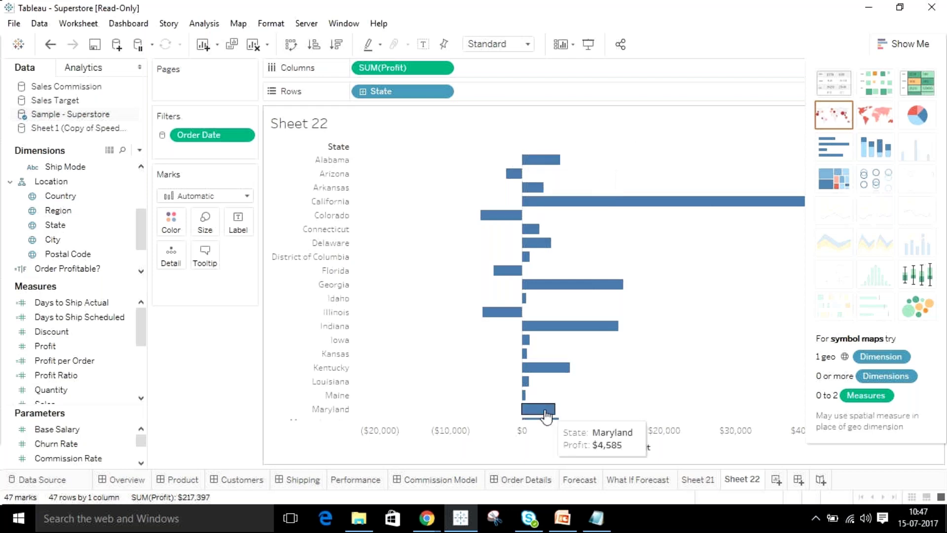
click(363, 92)
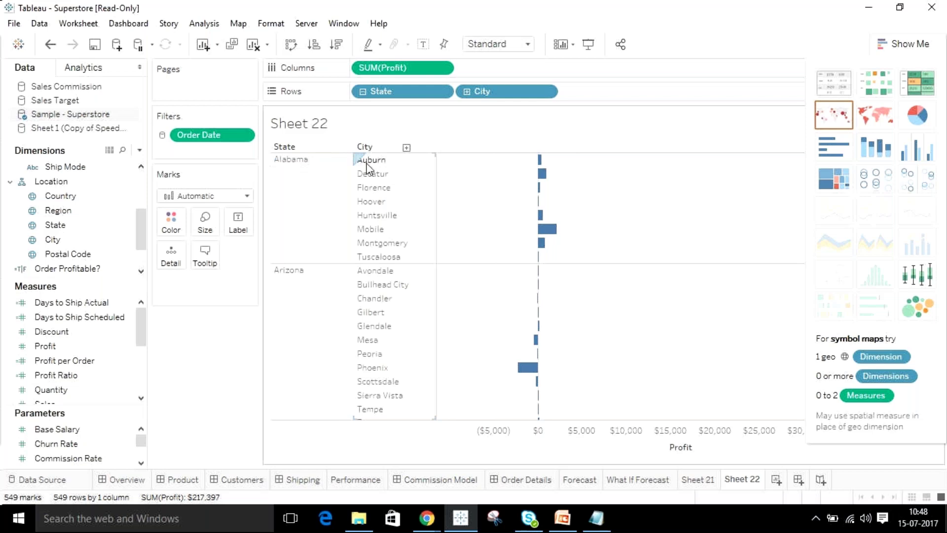
click(466, 92)
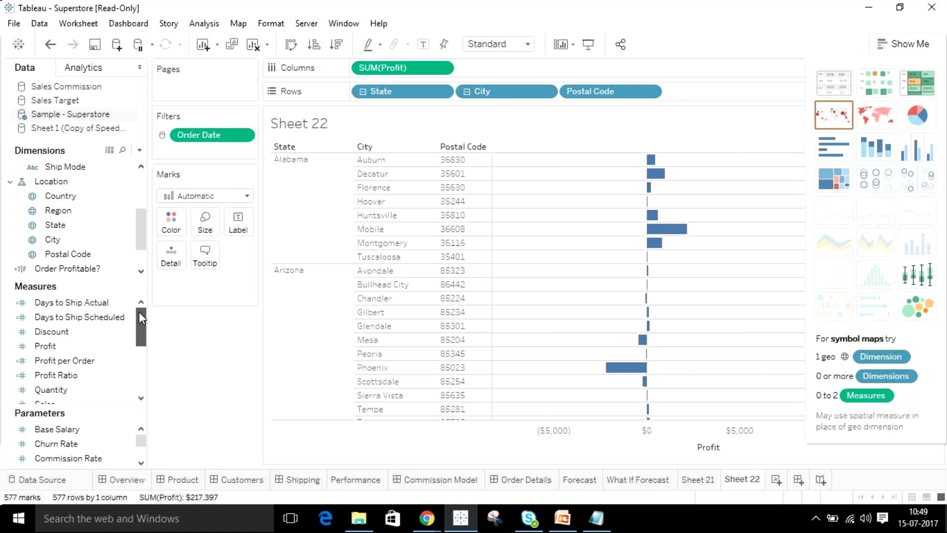
Colour the bars by Profit, hide the Show Me chart types, and inspect the Phoenix bar's details
click(58, 344)
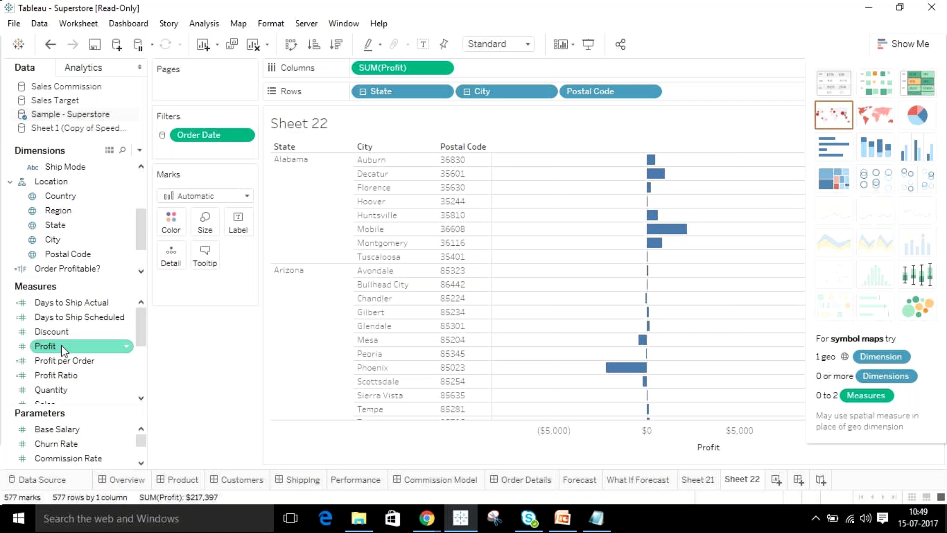
drag(61, 345, 175, 228)
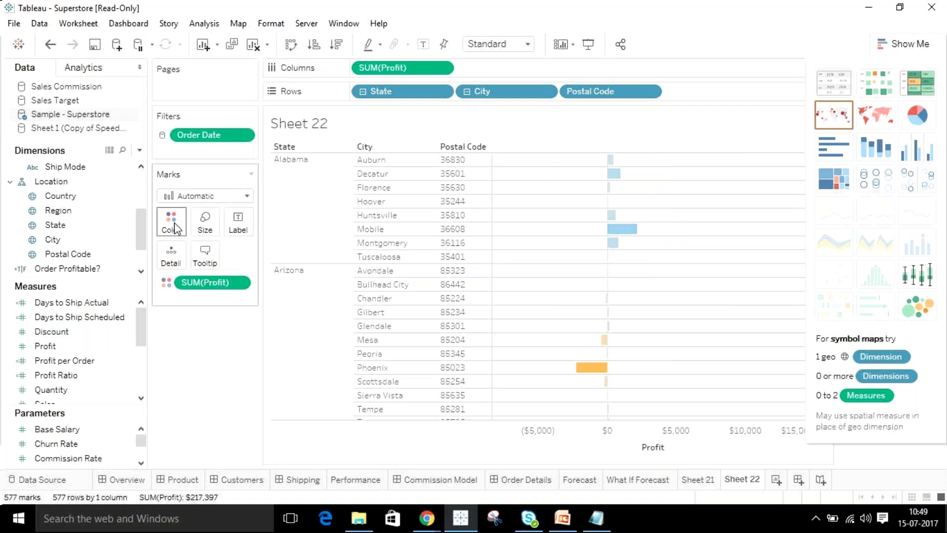
click(906, 41)
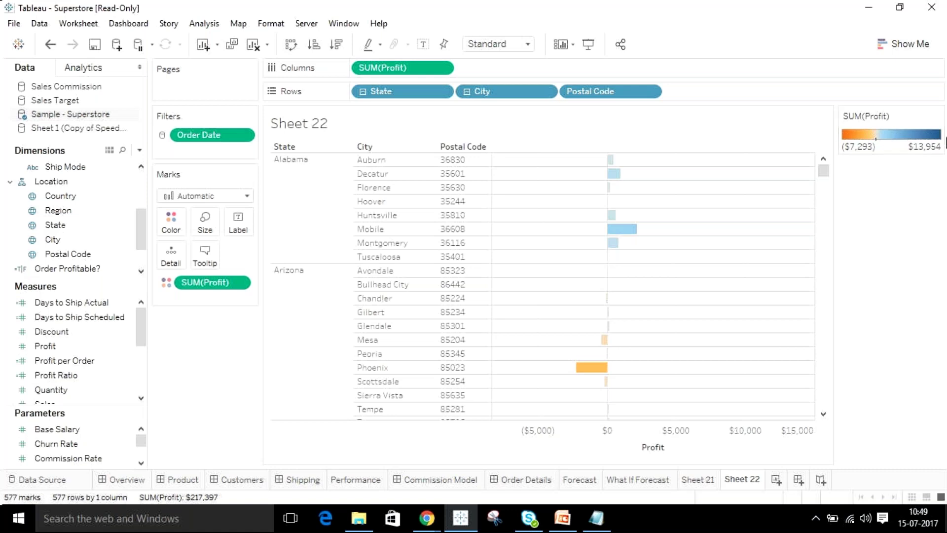
mouse_move(593, 376)
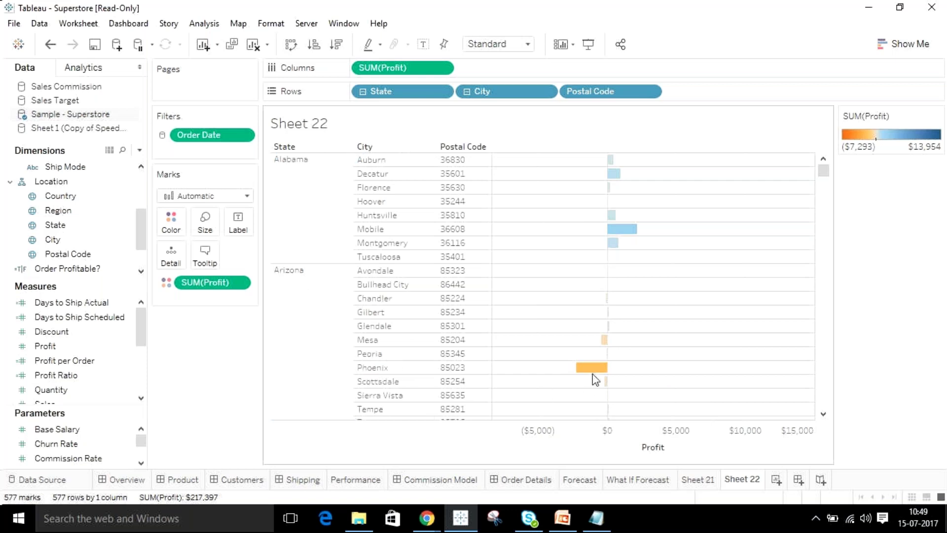
mouse_move(592, 375)
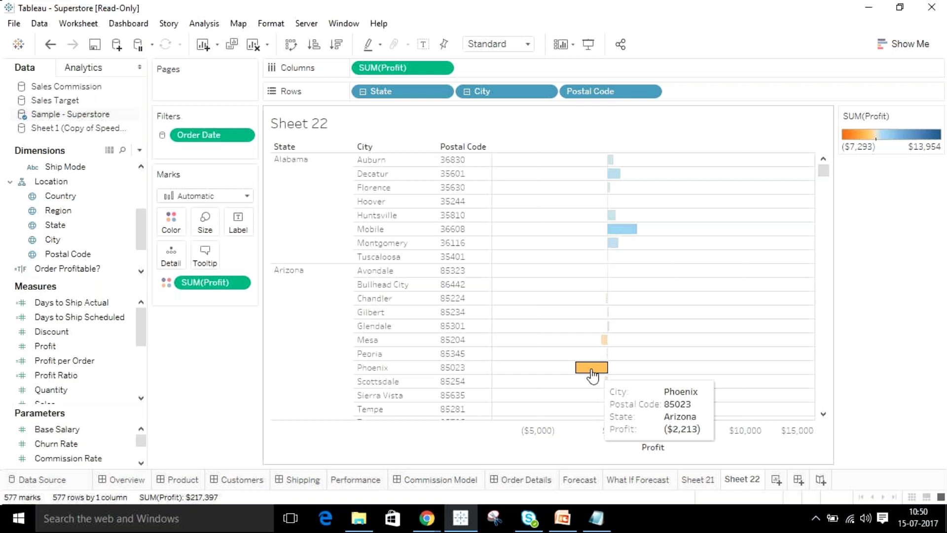
Remove Postal Code and City from the rows and inspect the profit of individual state bars, including Florida and Illinois
drag(637, 92, 234, 353)
drag(507, 91, 205, 371)
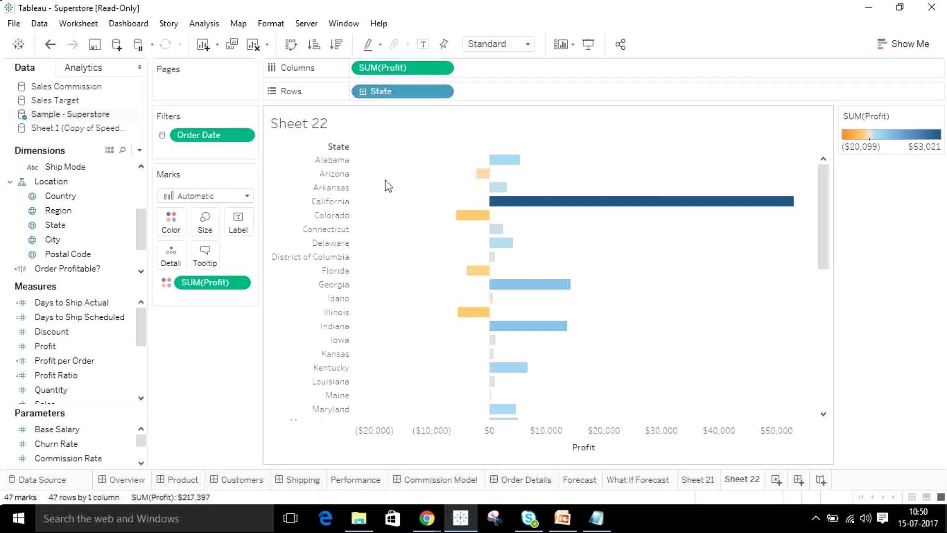
mouse_move(484, 176)
mouse_move(467, 220)
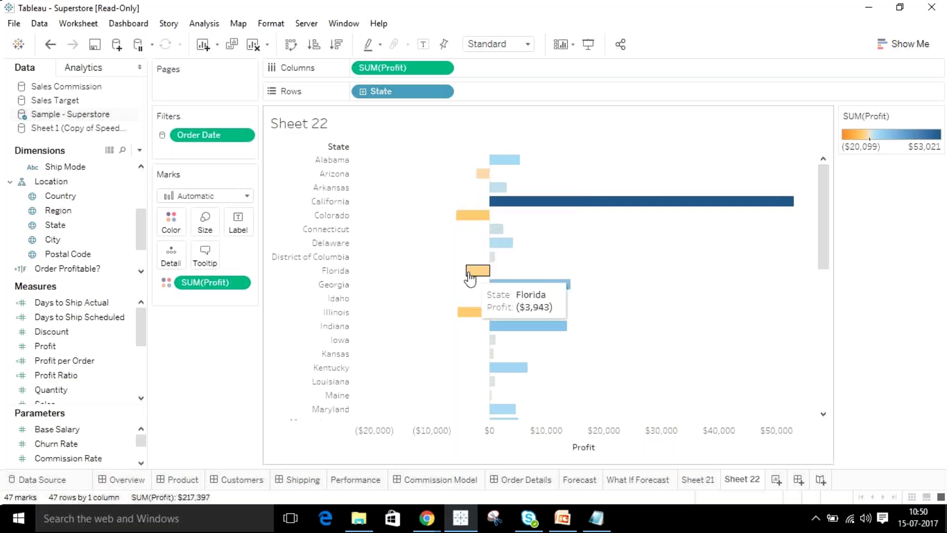
mouse_move(468, 316)
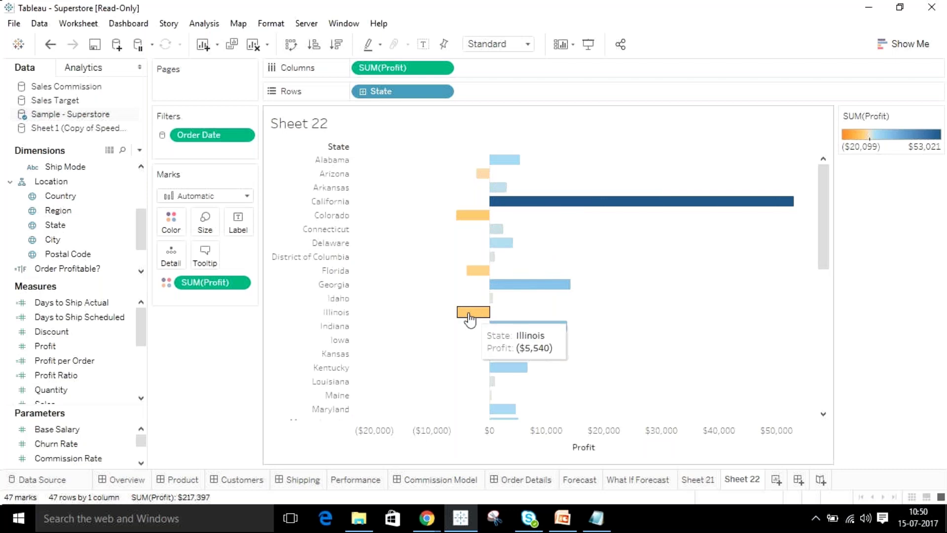
mouse_move(526, 205)
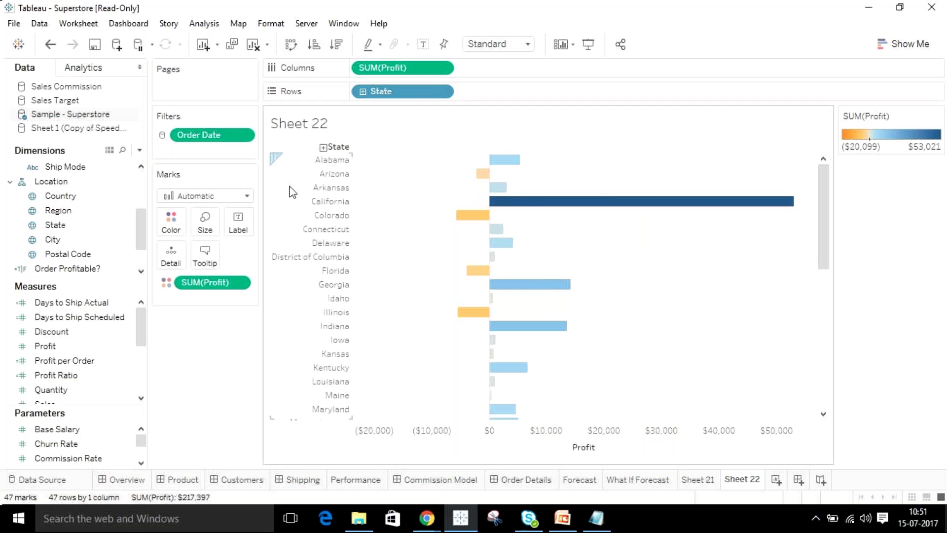
Remove Profit from the bars' colour encoding and apply it again to compare the chart with and without colouring
drag(205, 287, 204, 345)
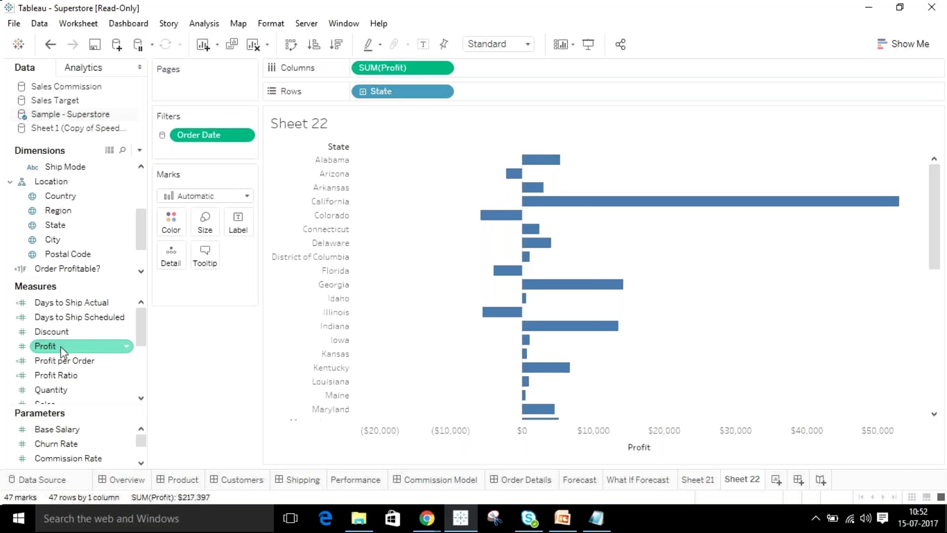
drag(62, 347, 169, 217)
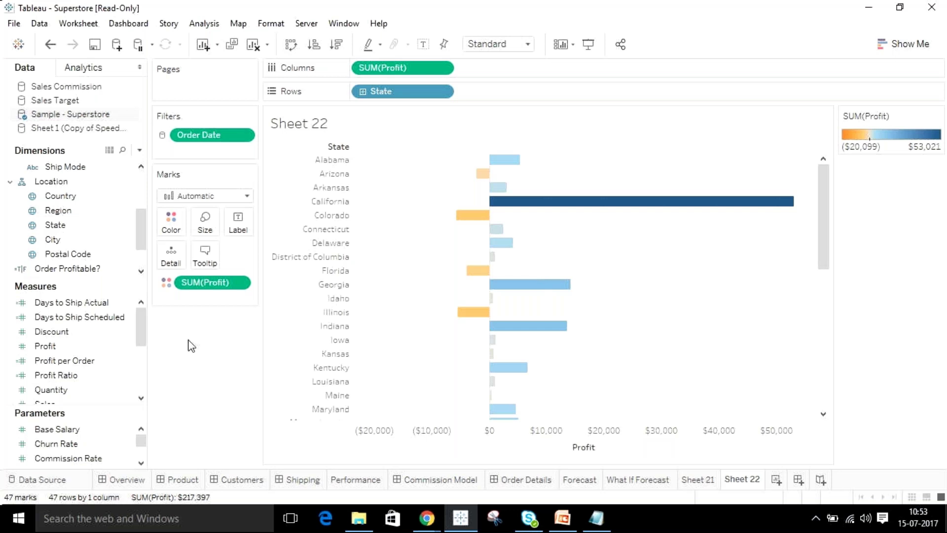
click(252, 176)
click(189, 168)
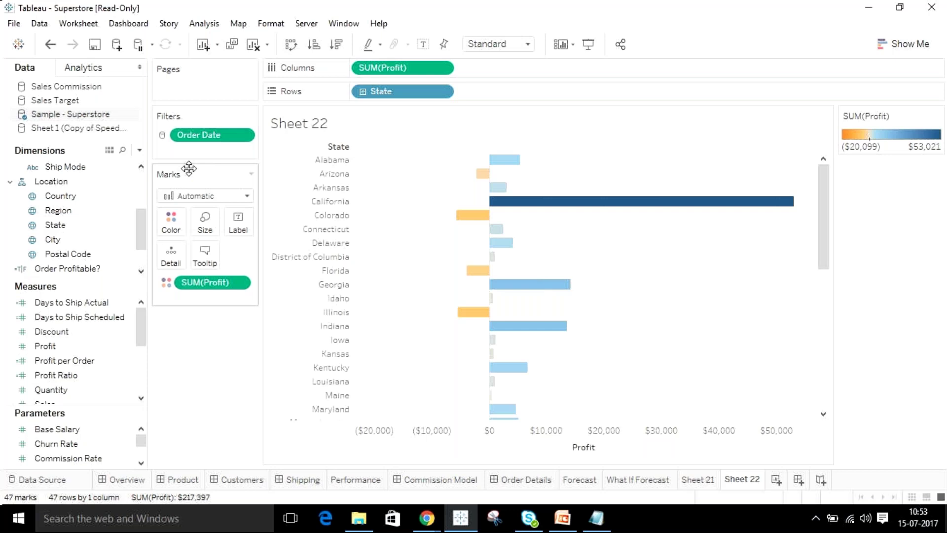
drag(189, 169, 215, 90)
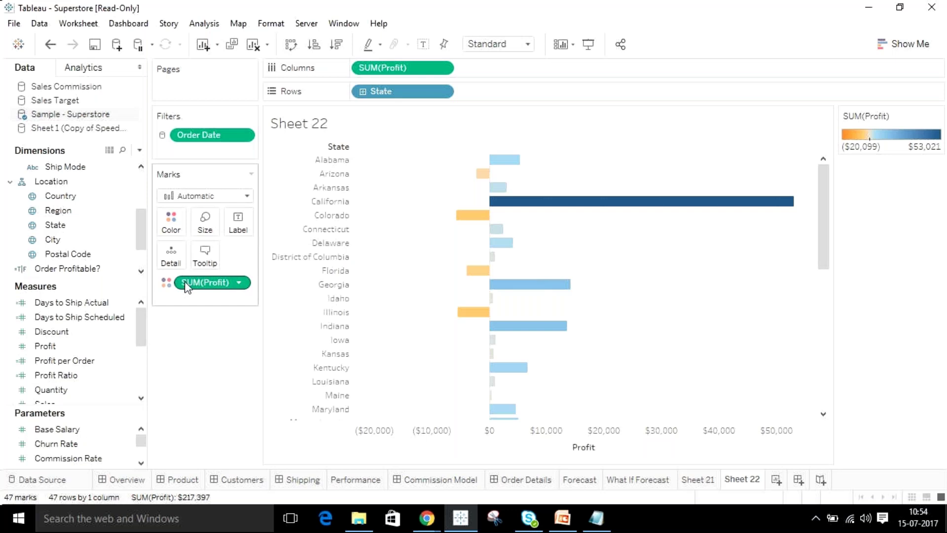
Switch Profit from the colour to the size encoding and inspect the California bar's thickness and details
drag(187, 284, 207, 230)
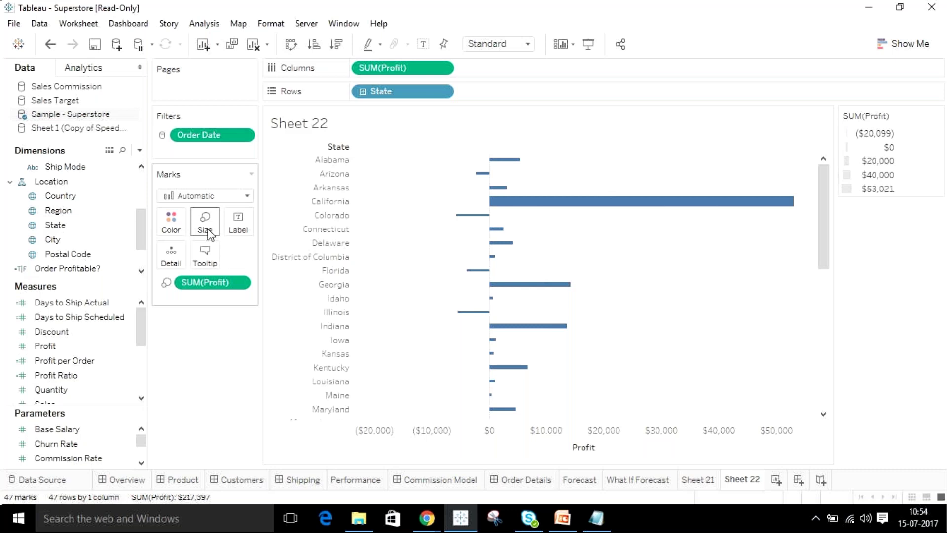
mouse_move(690, 204)
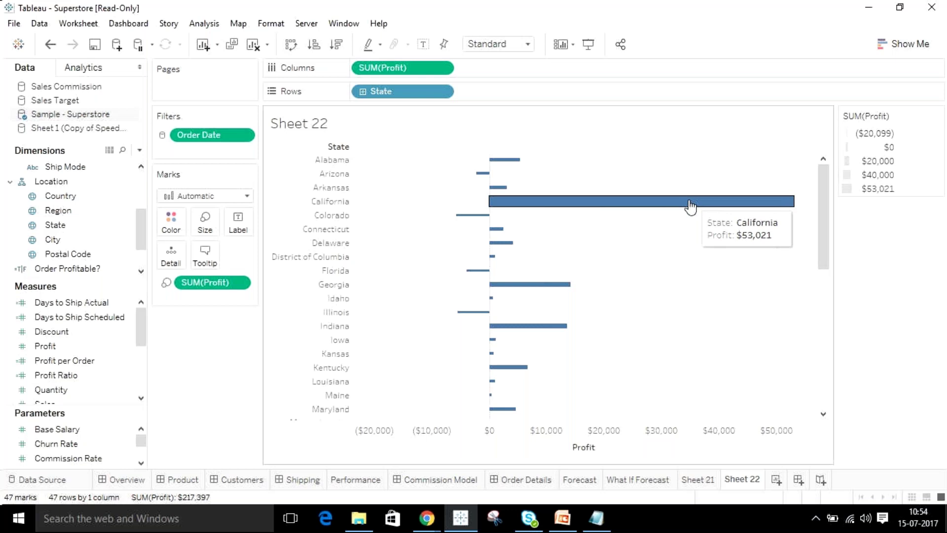
mouse_move(510, 286)
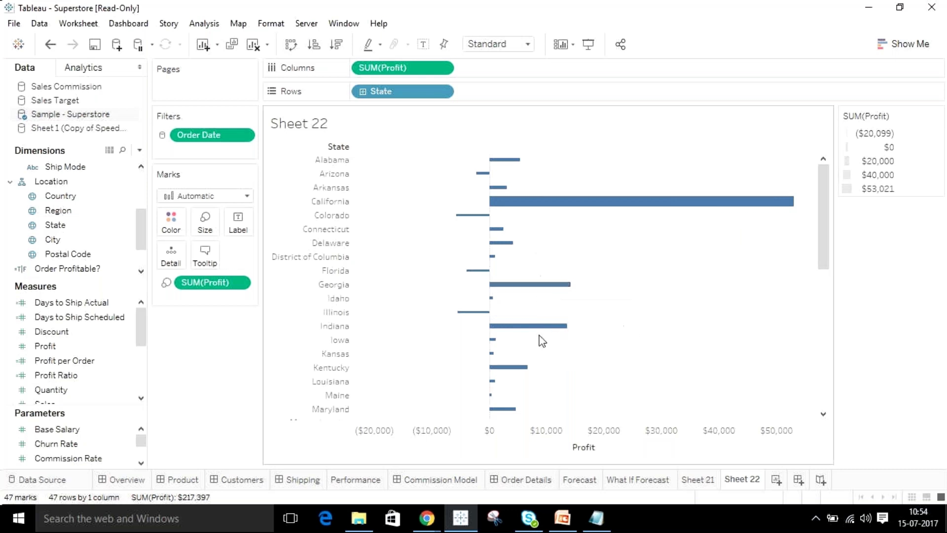
Return Profit to the colour encoding, switch it to labels on the bars, and compare the Alabama and California labels with their tooltips
drag(217, 287, 172, 224)
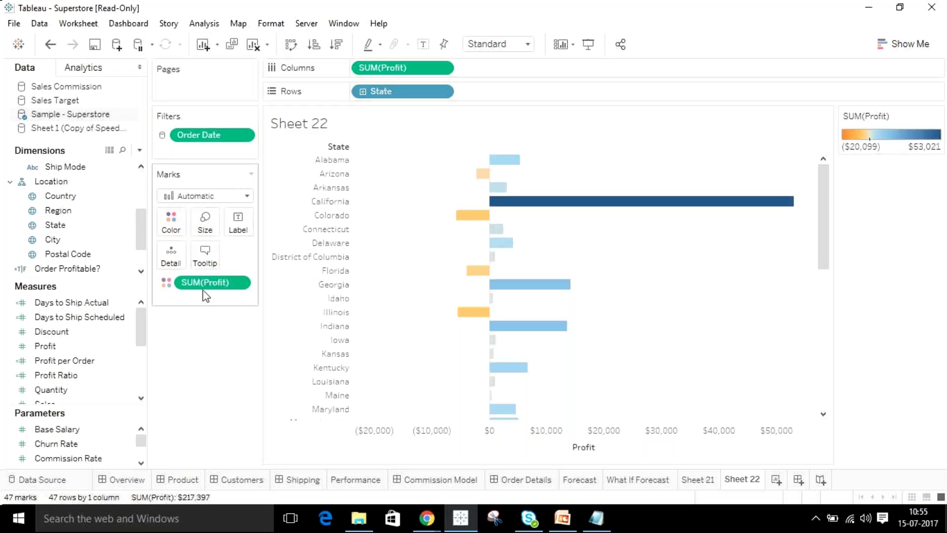
drag(205, 296, 237, 229)
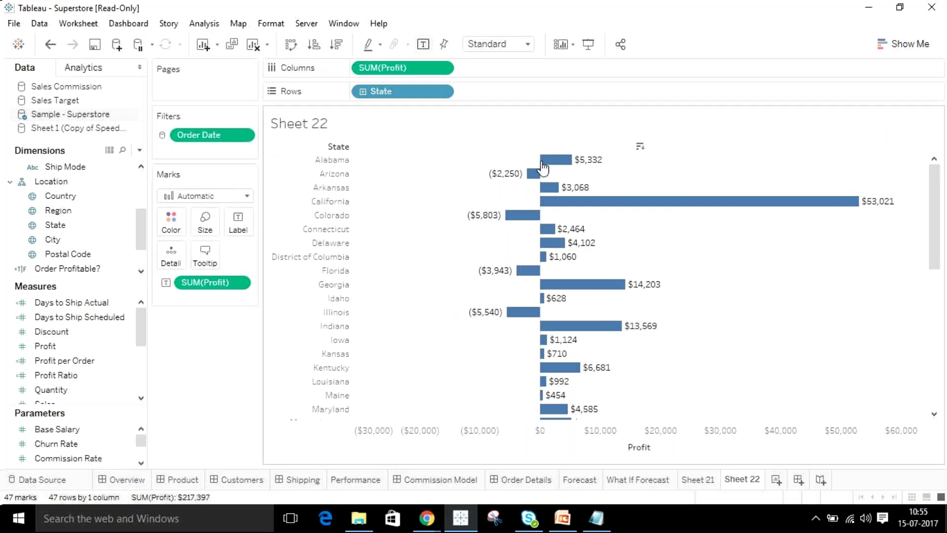
mouse_move(557, 166)
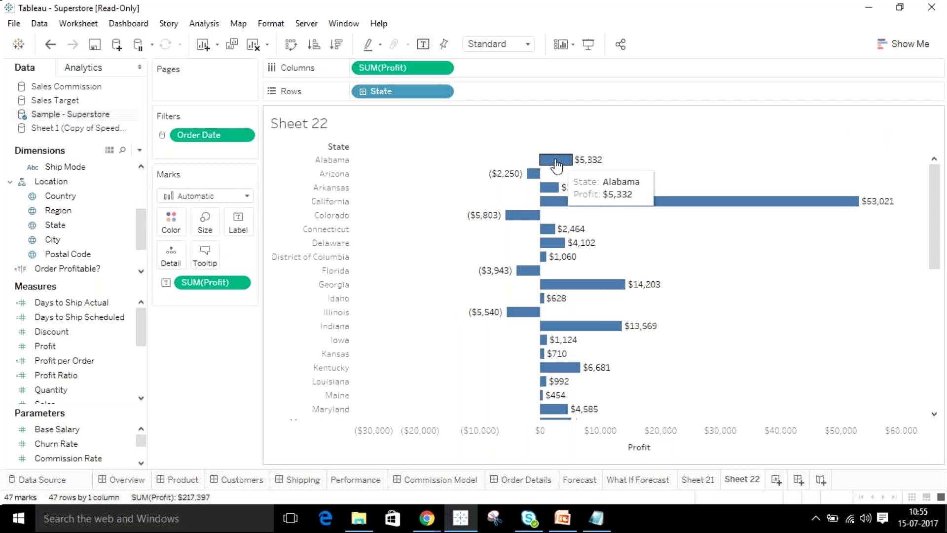
mouse_move(588, 202)
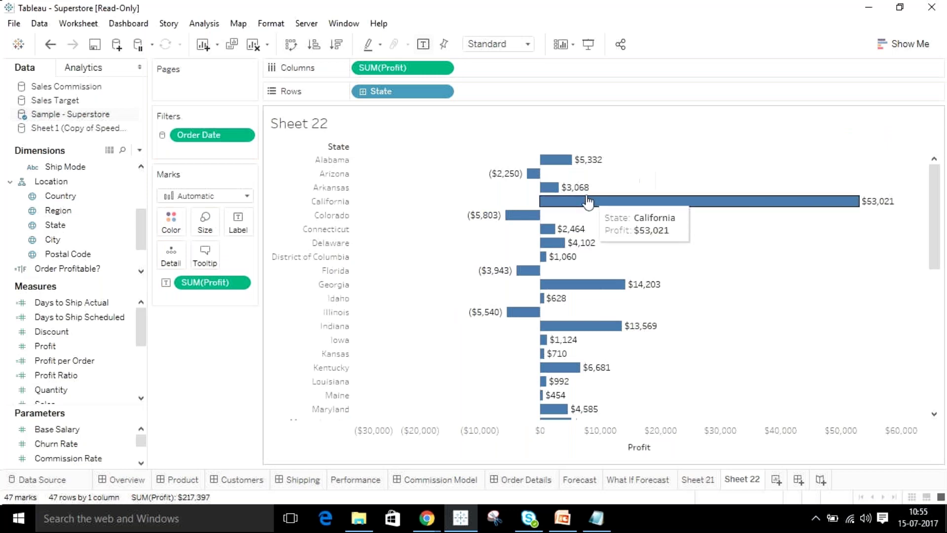
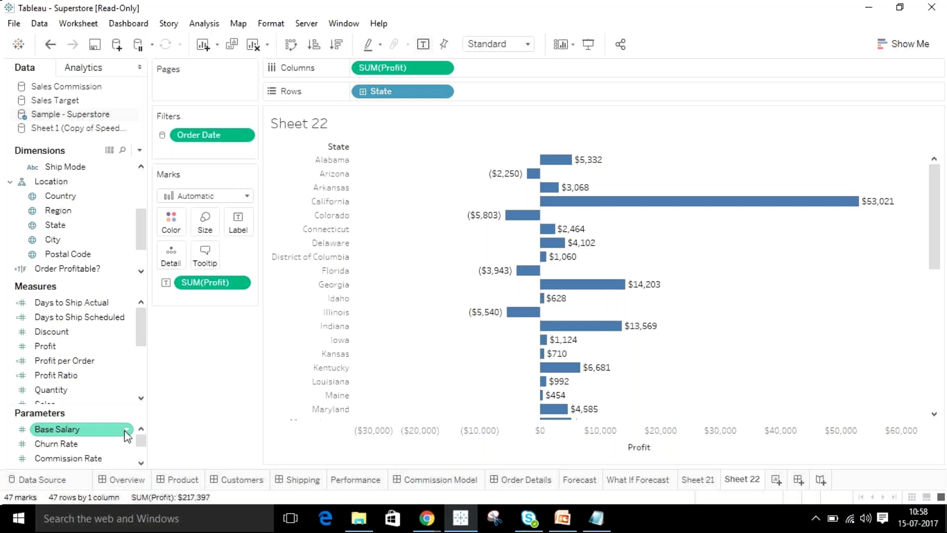
Open the Base Salary parameter for editing, review its data type choices, current value and range settings, and close it without changes
right_click(125, 432)
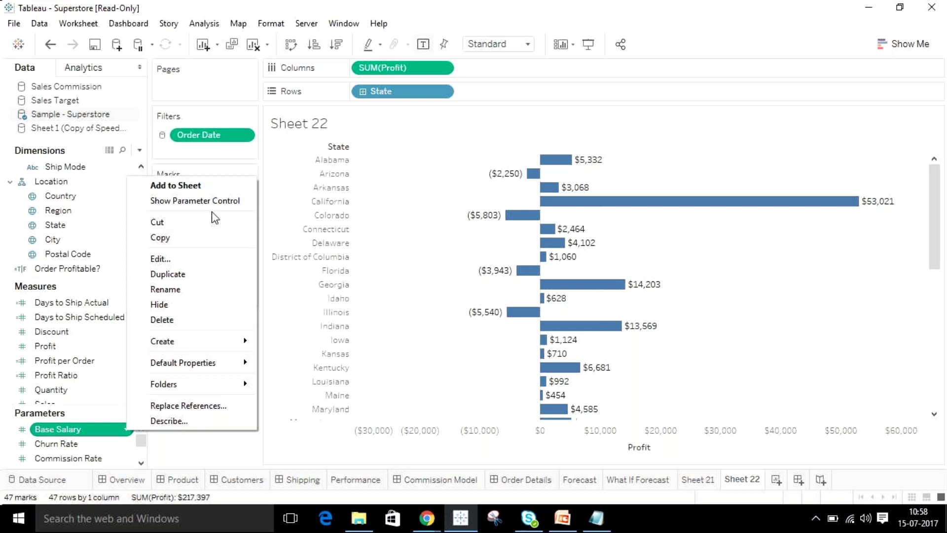
click(187, 260)
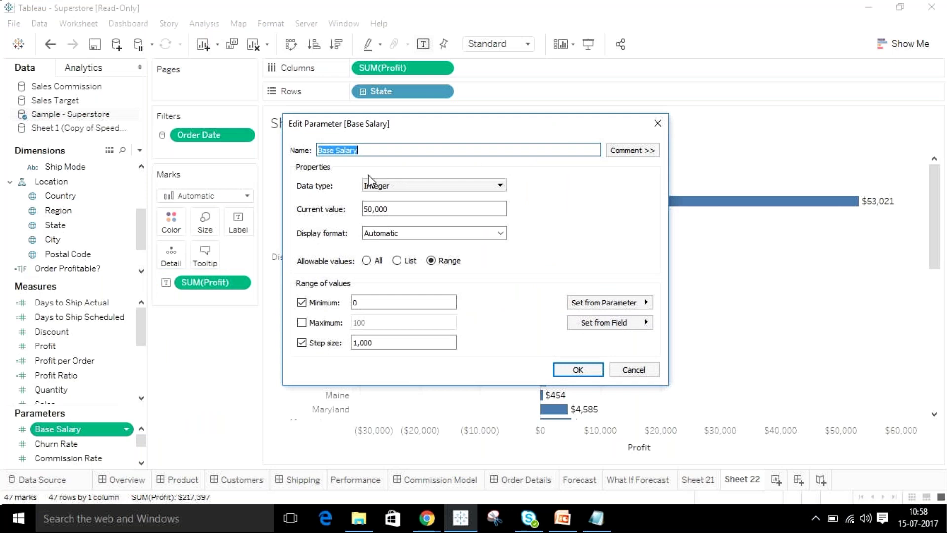
click(386, 185)
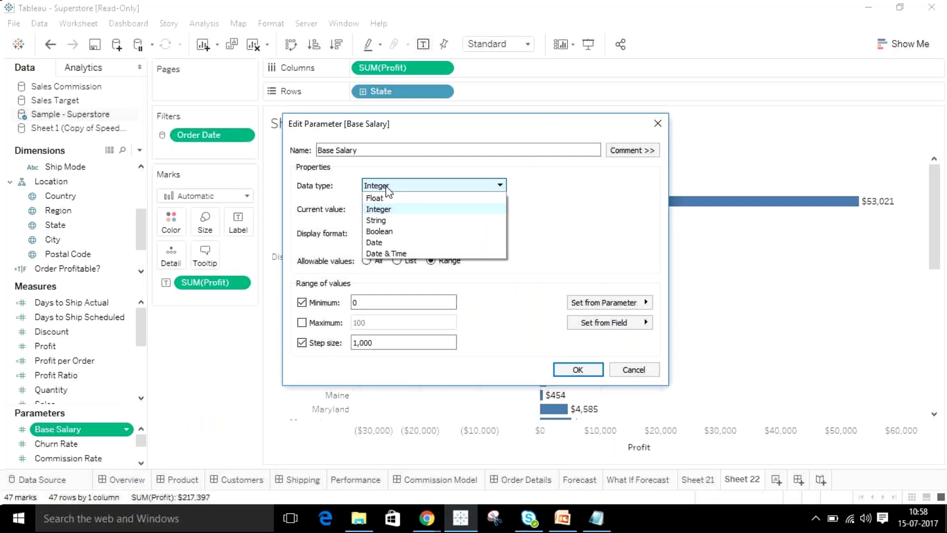
click(393, 175)
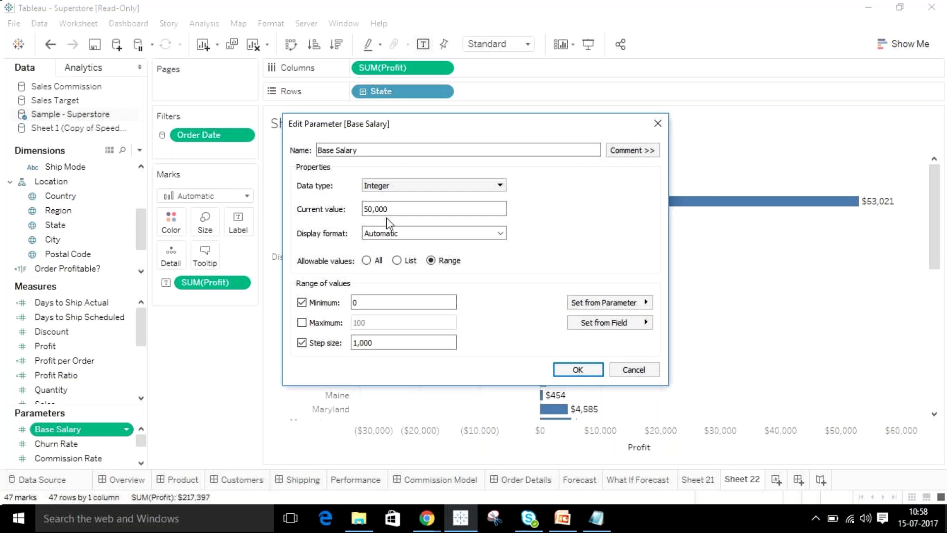
click(359, 305)
click(633, 370)
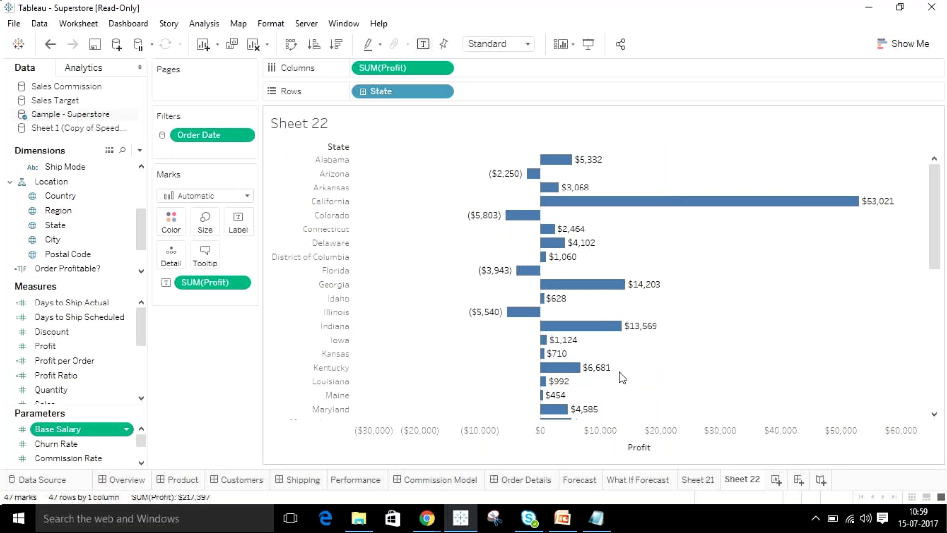
Review the available analytics options for the Profit by State sheet, and look over the worksheet and dashboard commands
click(102, 73)
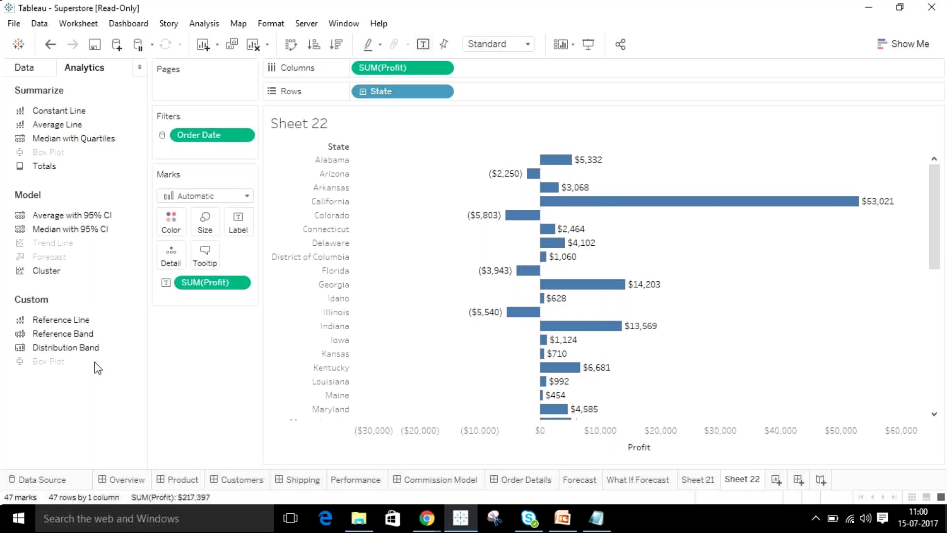
click(21, 74)
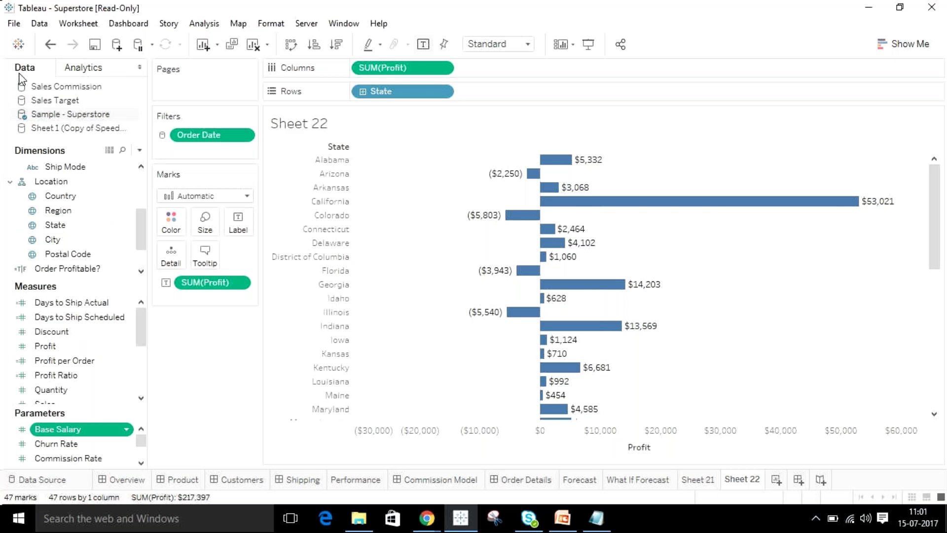
click(81, 24)
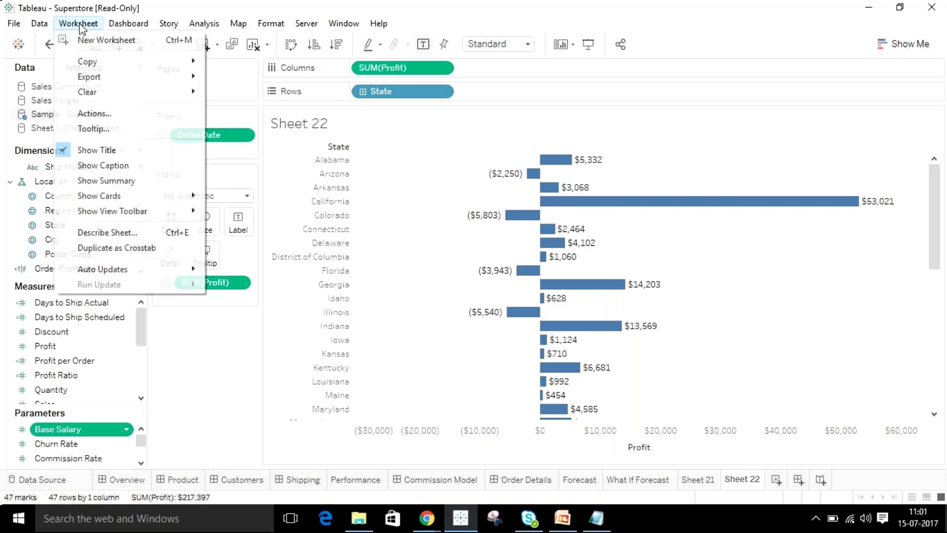
mouse_move(139, 26)
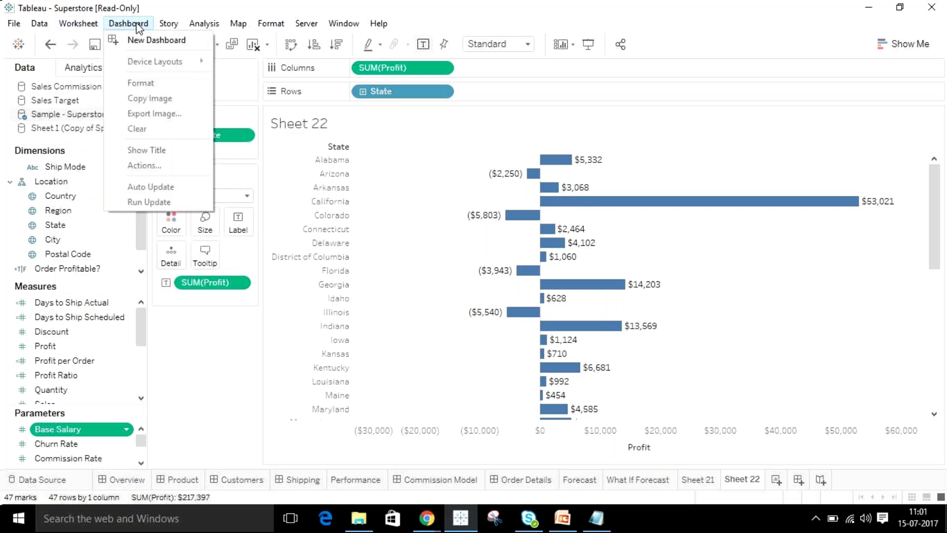
mouse_move(69, 24)
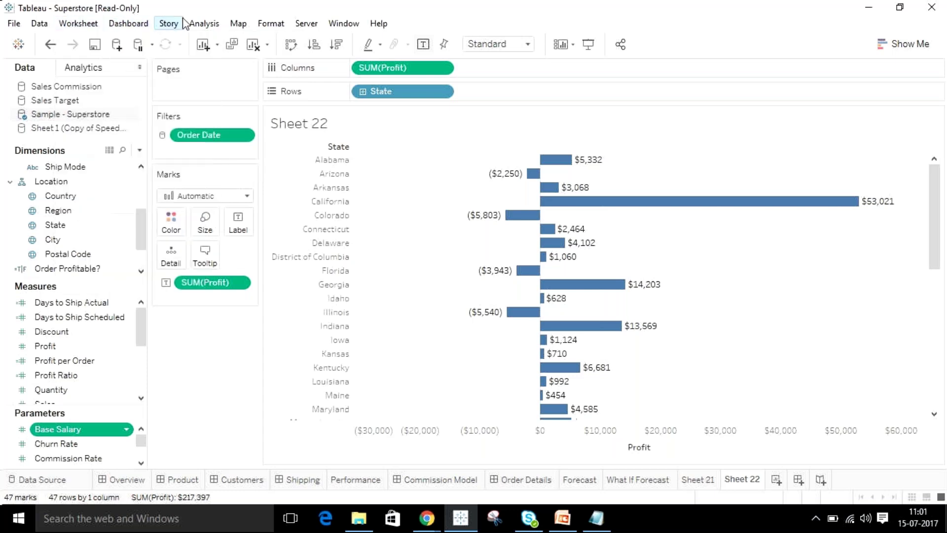
click(89, 23)
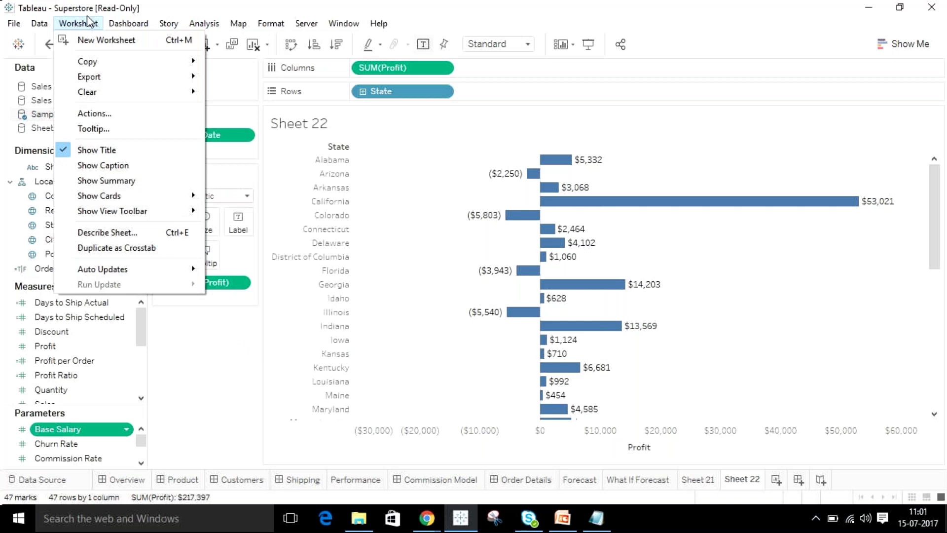
click(603, 137)
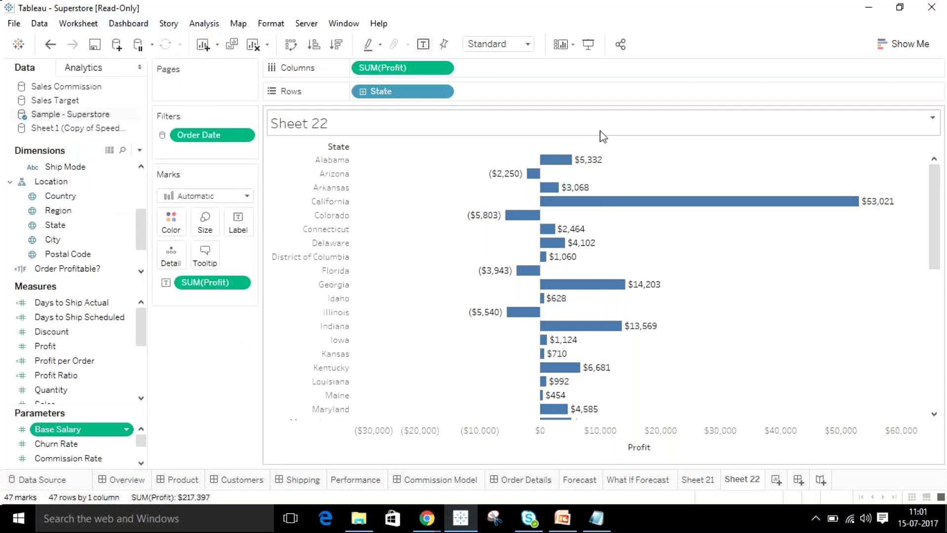
mouse_move(695, 203)
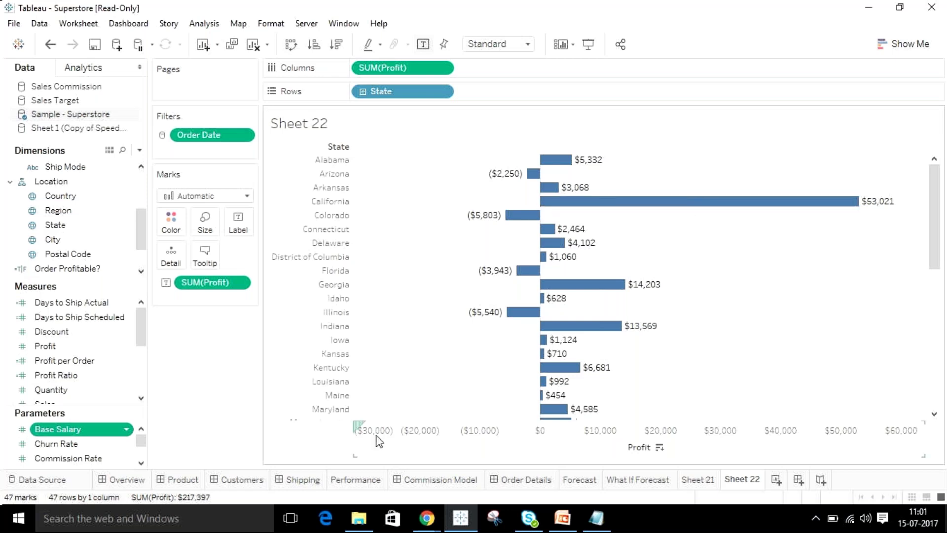
Compare the Performance worksheet with the Shipping dashboard and return to Performance
click(356, 480)
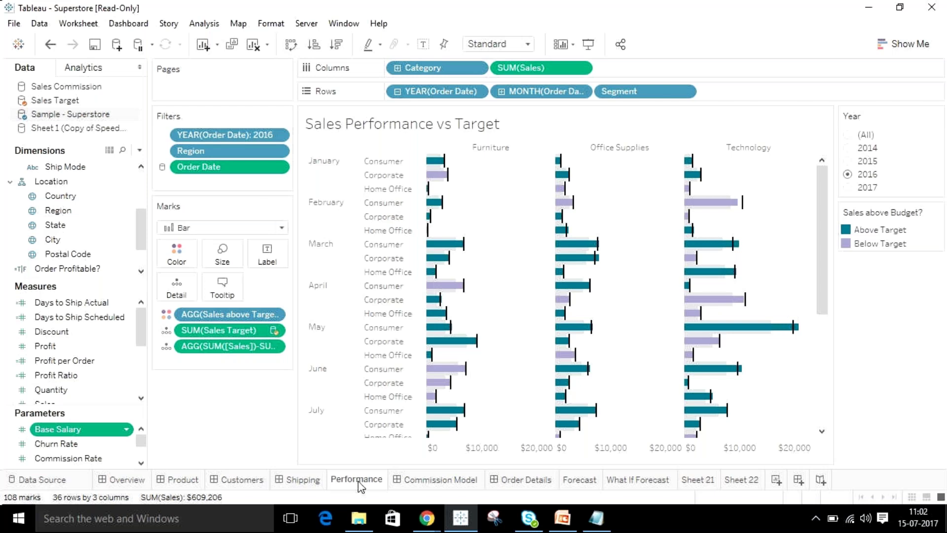
mouse_move(567, 279)
mouse_move(334, 485)
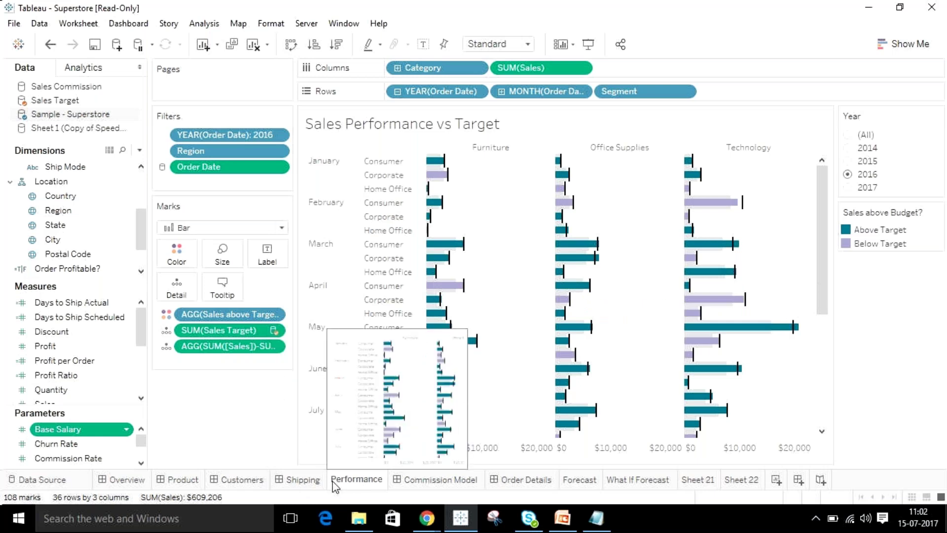
mouse_move(281, 482)
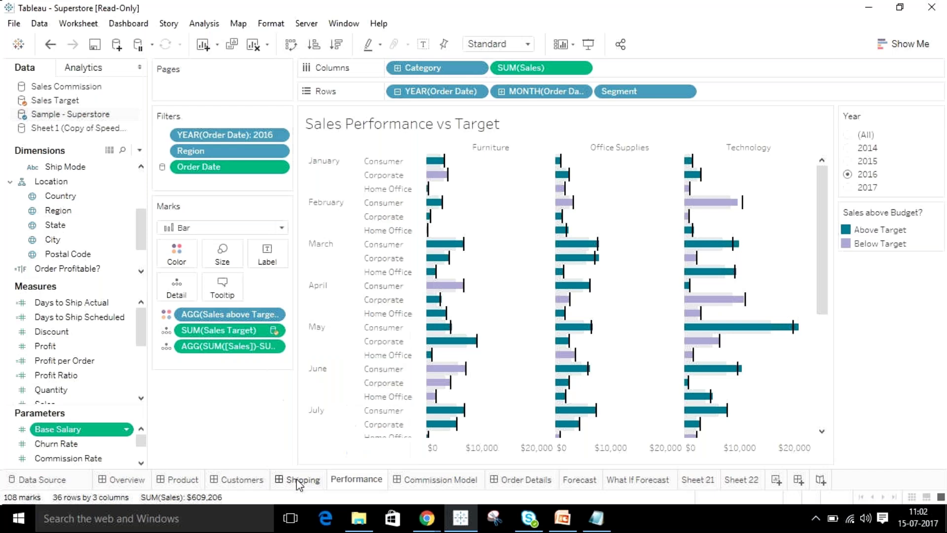
click(300, 481)
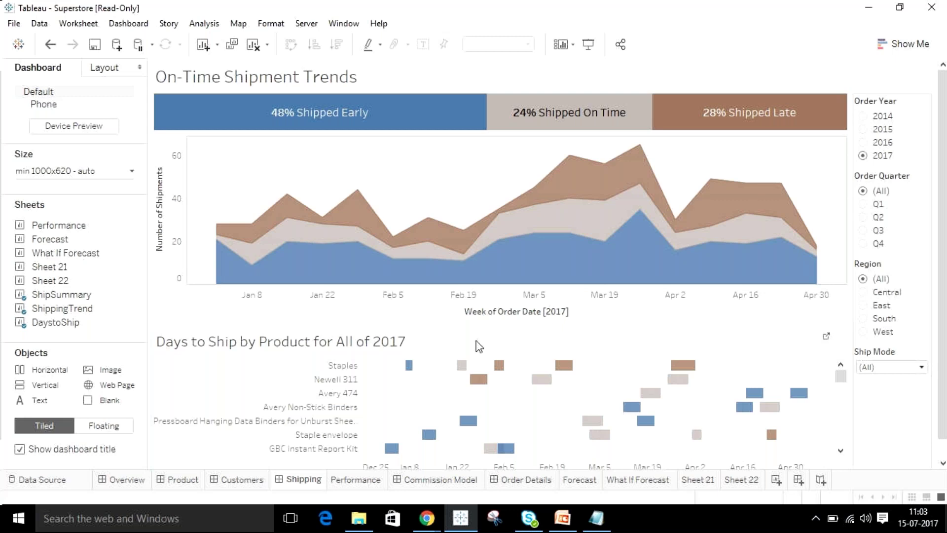
click(352, 481)
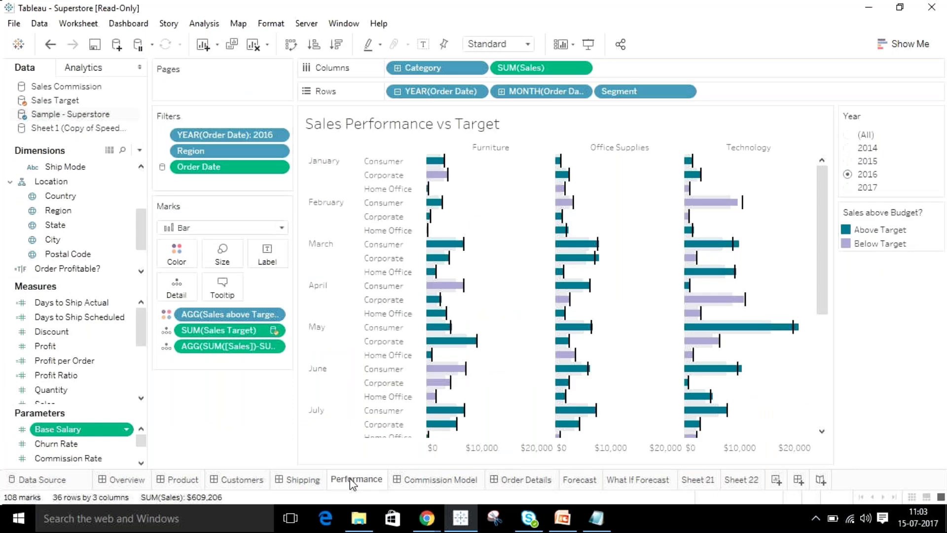
View the Commission Model dashboard, the Forecast and What If Forecast worksheets, and the Order Details dashboard
click(437, 482)
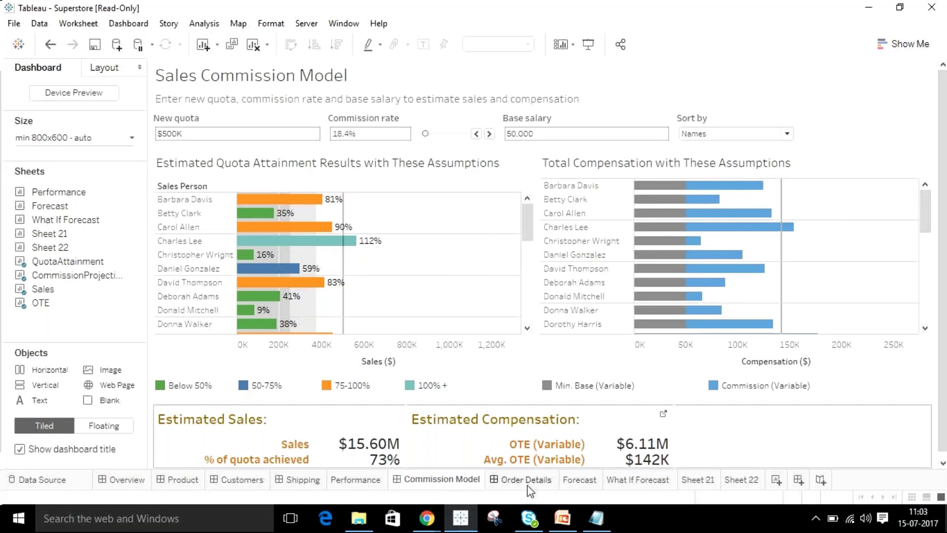
click(580, 480)
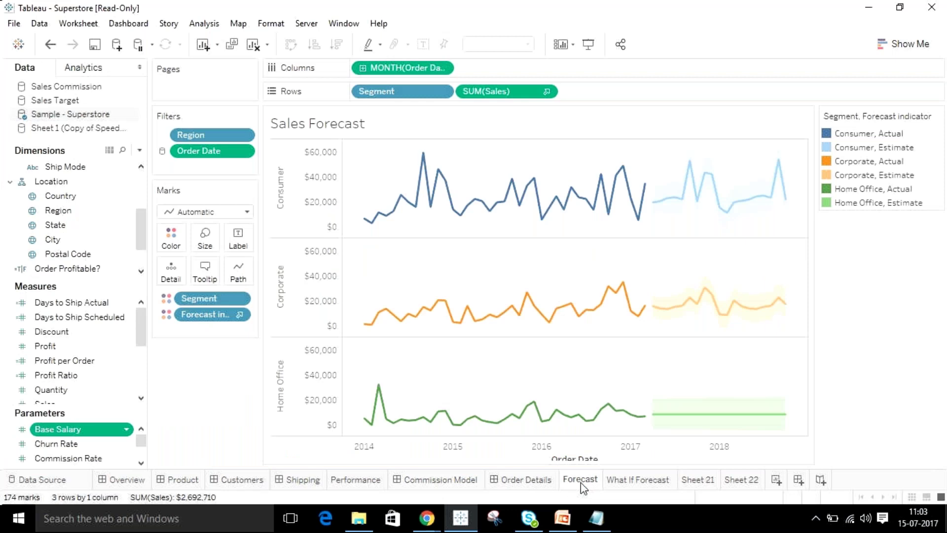
click(639, 480)
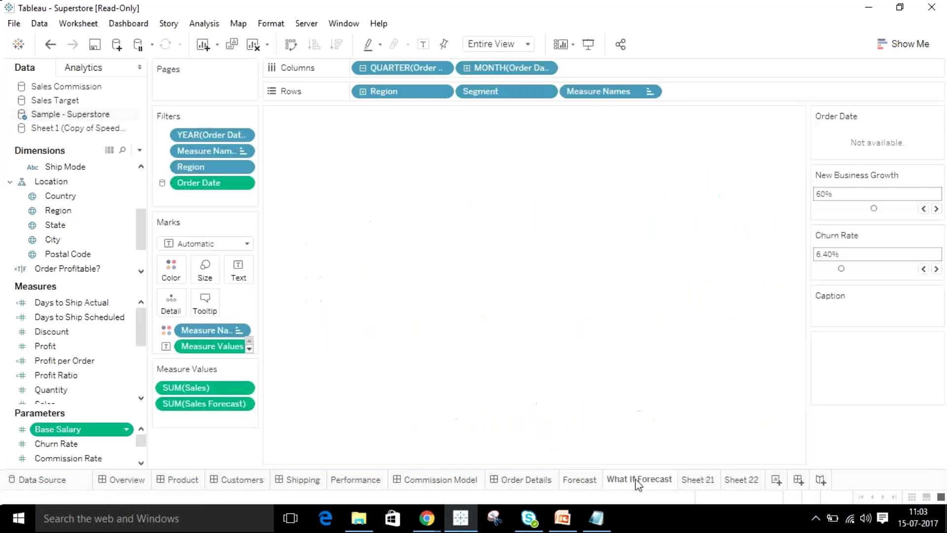
click(509, 482)
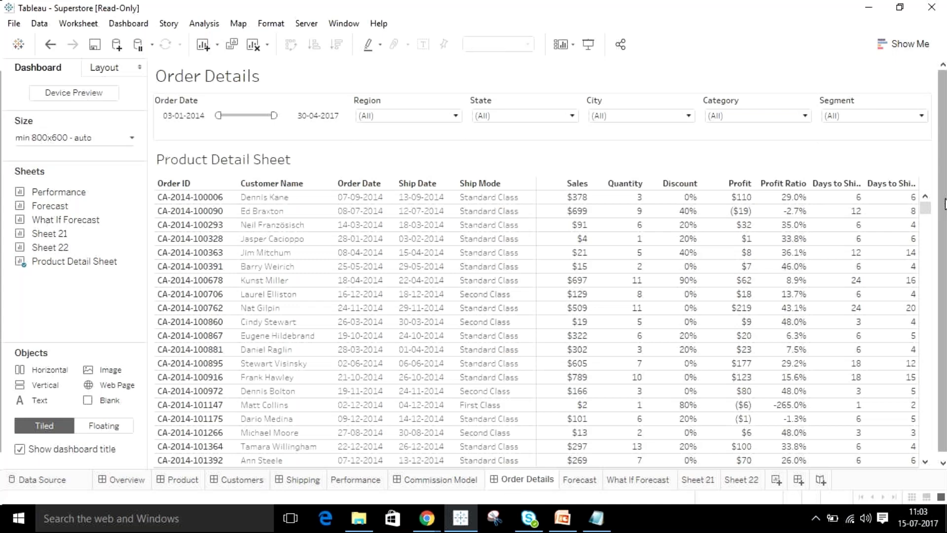
drag(945, 204, 945, 272)
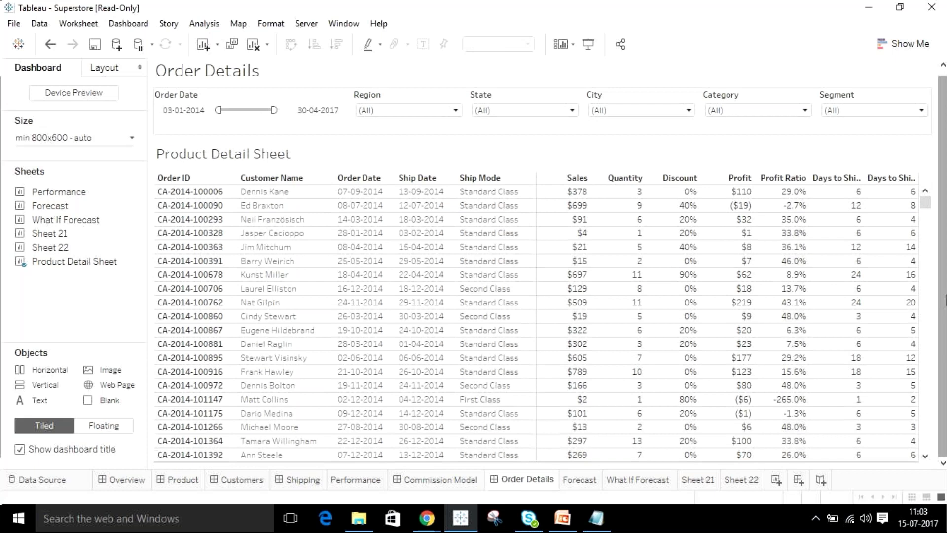
Create a new story and place the Overview dashboard in its first story point
click(173, 25)
click(220, 11)
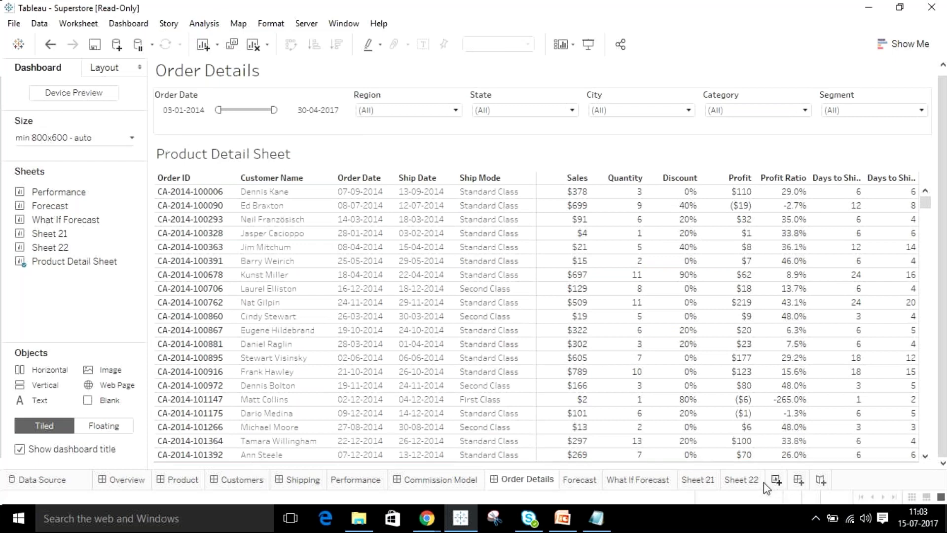
mouse_move(745, 483)
click(821, 481)
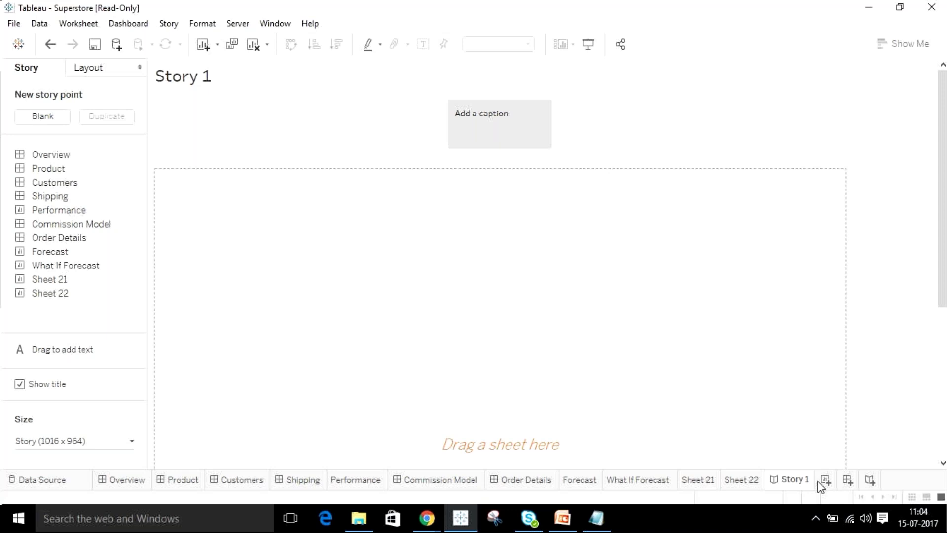
mouse_move(49, 156)
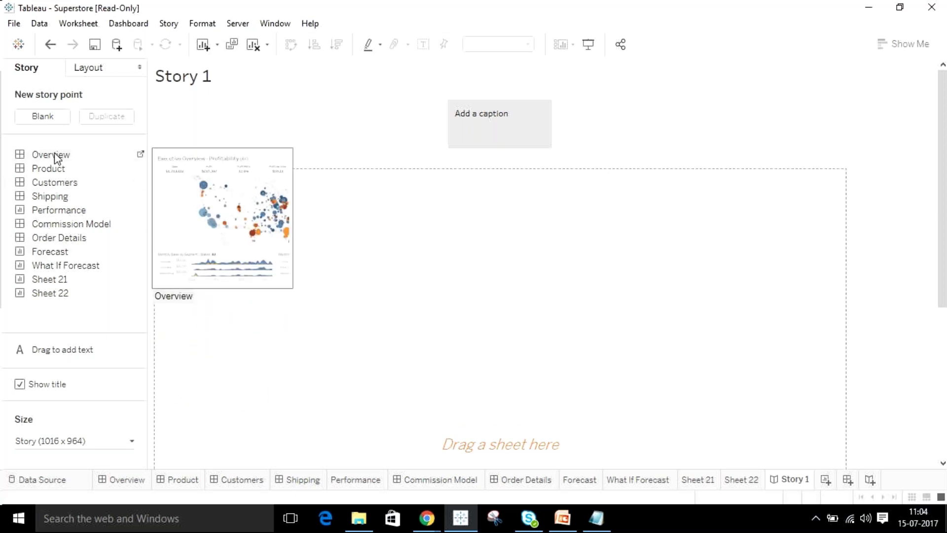
drag(55, 157, 225, 212)
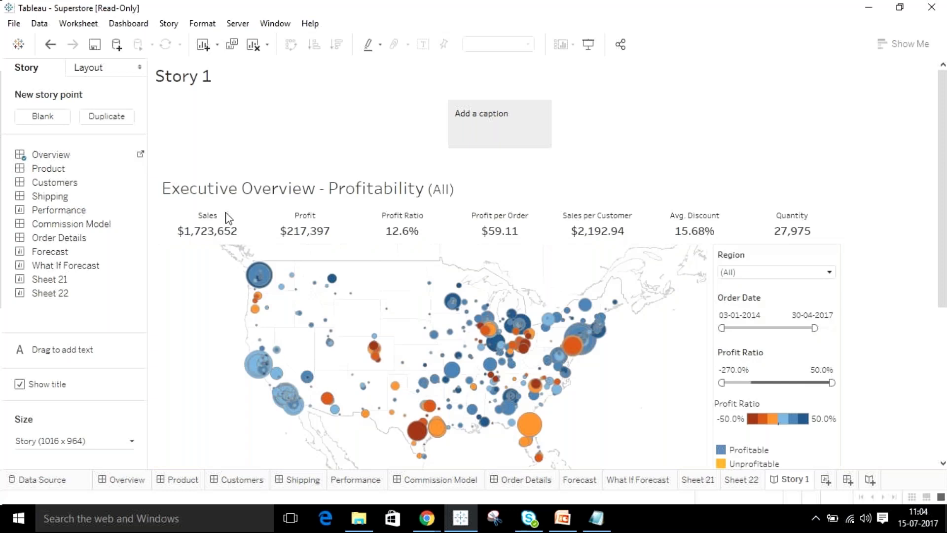
click(488, 126)
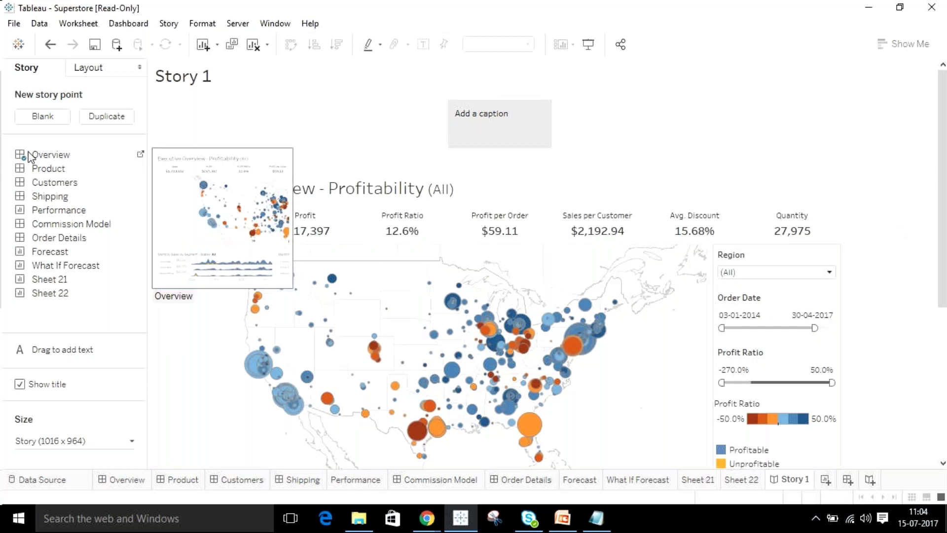
Examine the story point's profitability map and monthly sales charts, and view the Overview and Product dashboards
mouse_move(56, 166)
mouse_move(55, 198)
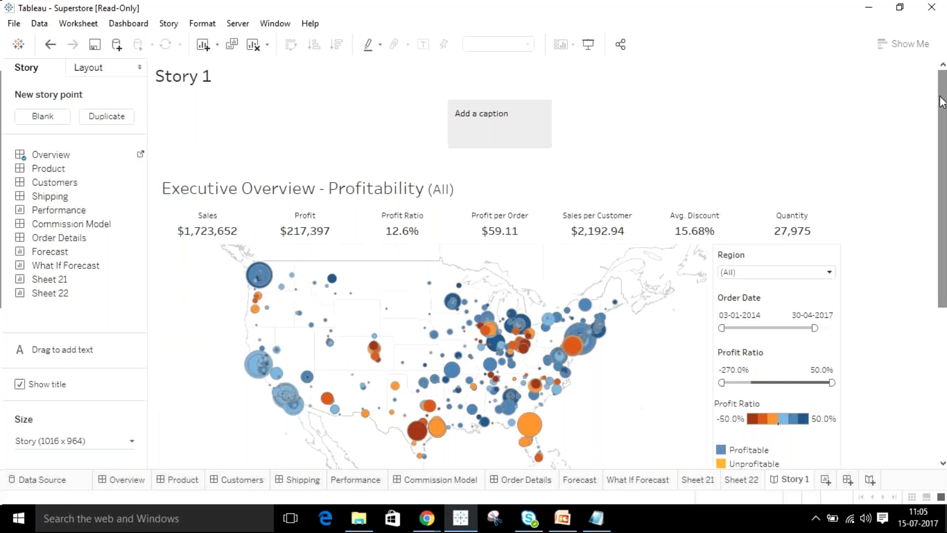
scroll(942, 102, down, 2)
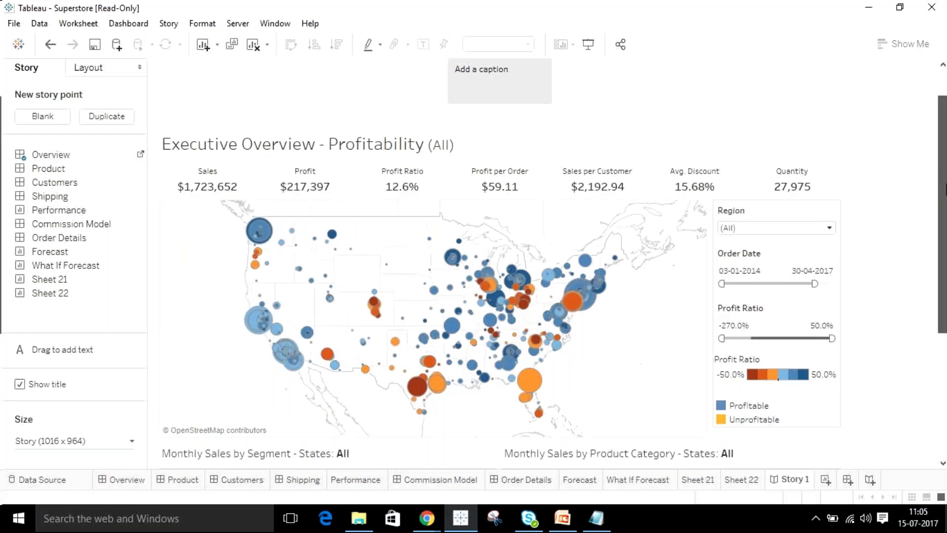
scroll(501, 261, down, 5)
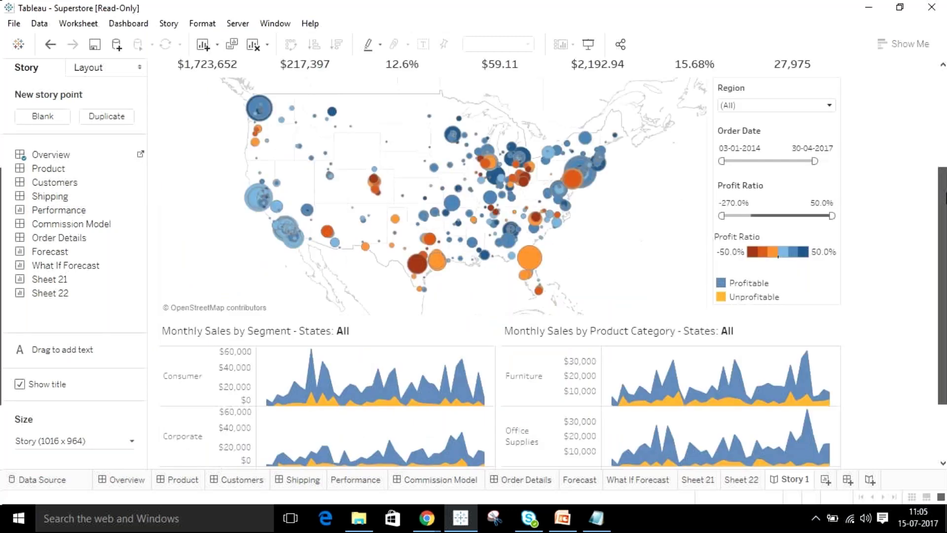
scroll(945, 198, up, 1)
scroll(946, 174, up, 2)
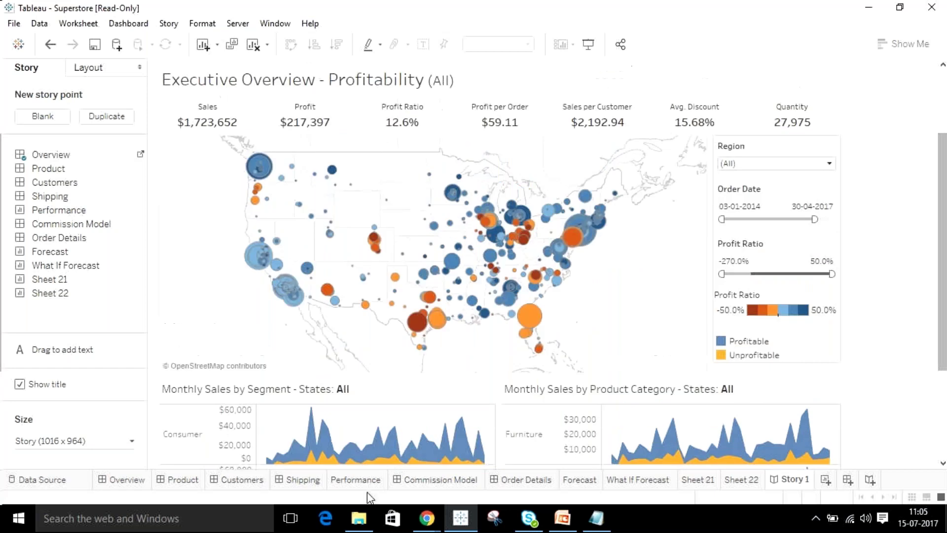
click(124, 478)
click(191, 483)
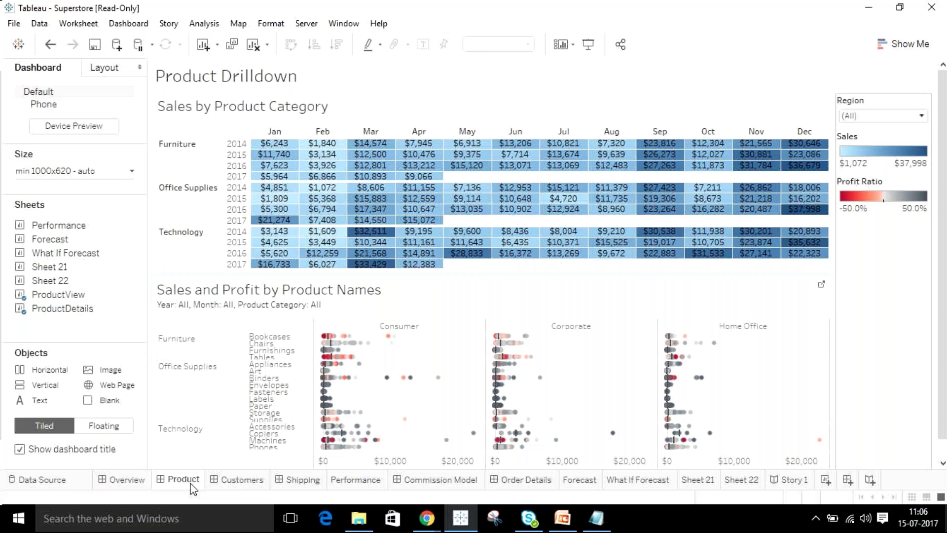
Switch to the Stepup_Tableau presentation in PowerPoint and run its slide show to present the slide listing the session topics
click(563, 518)
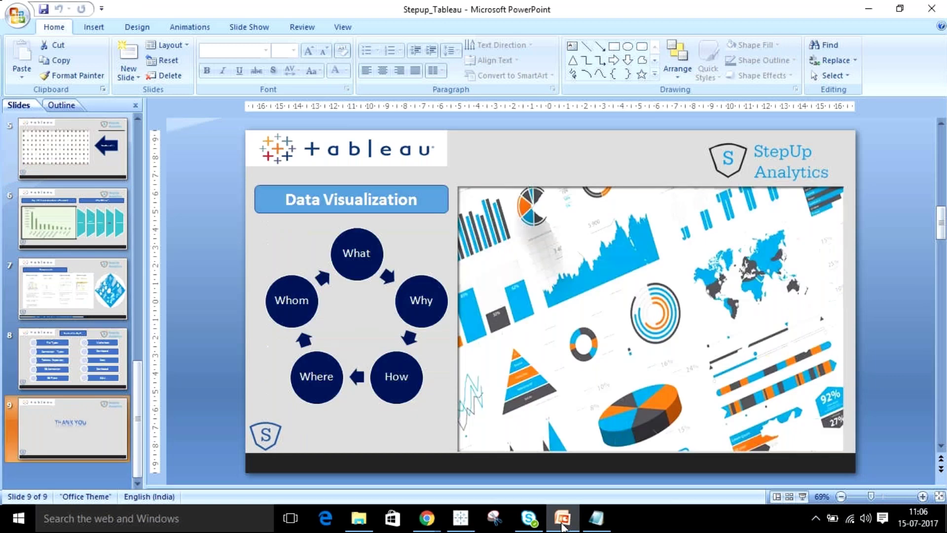
key(shift+F5)
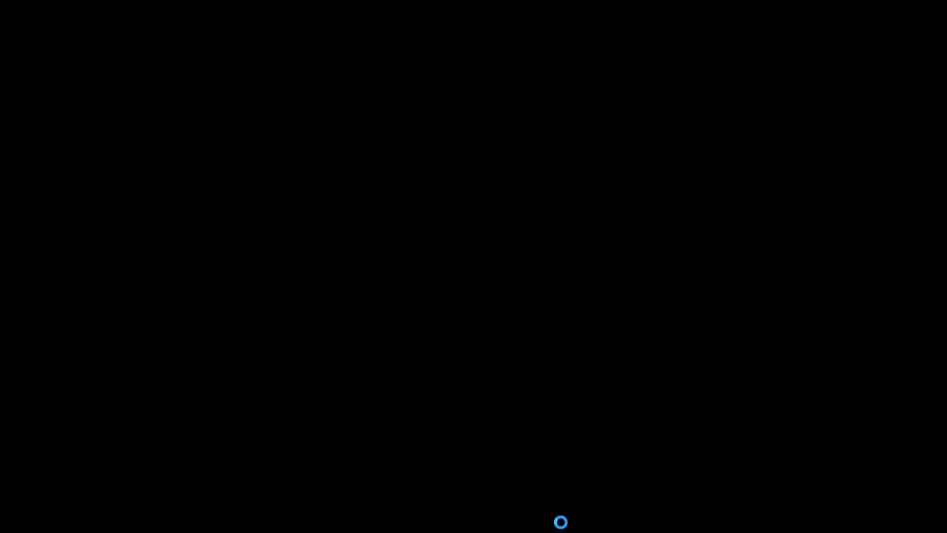
key(Right)
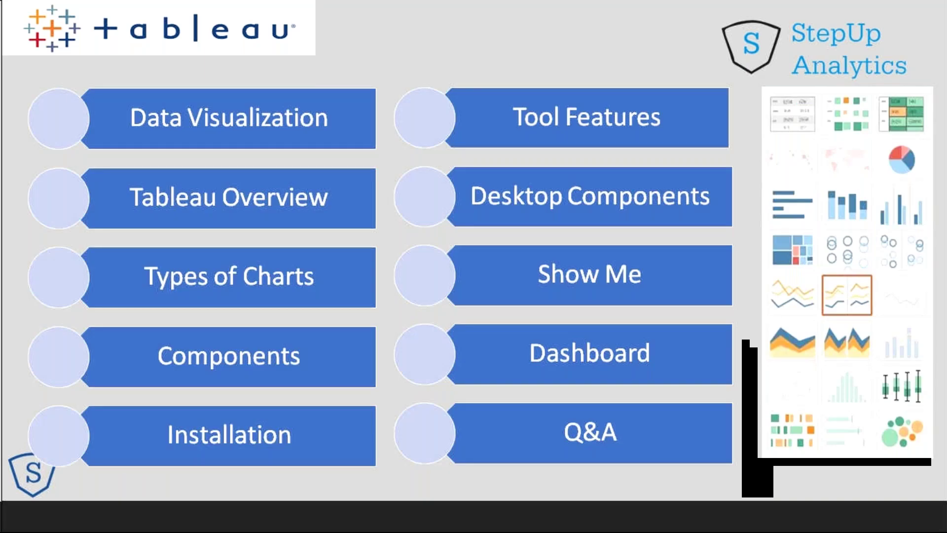